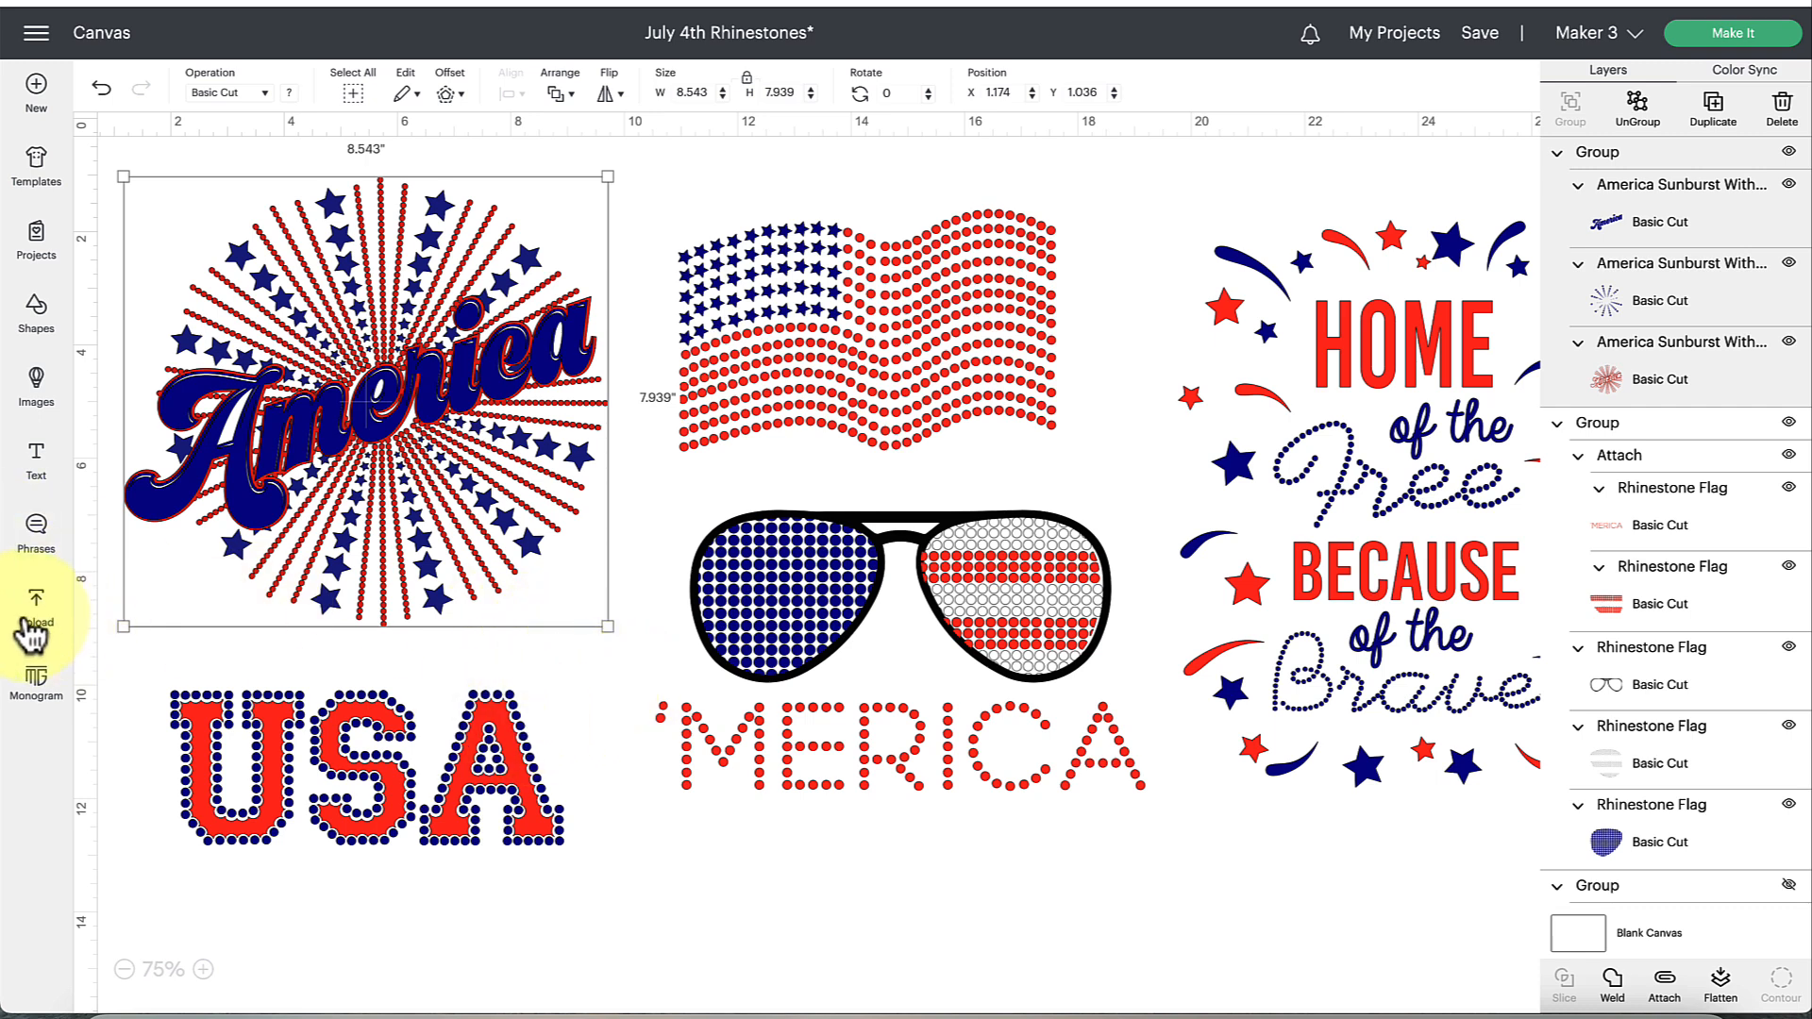
{"action": "left_click", "coordinate": [33, 627]}
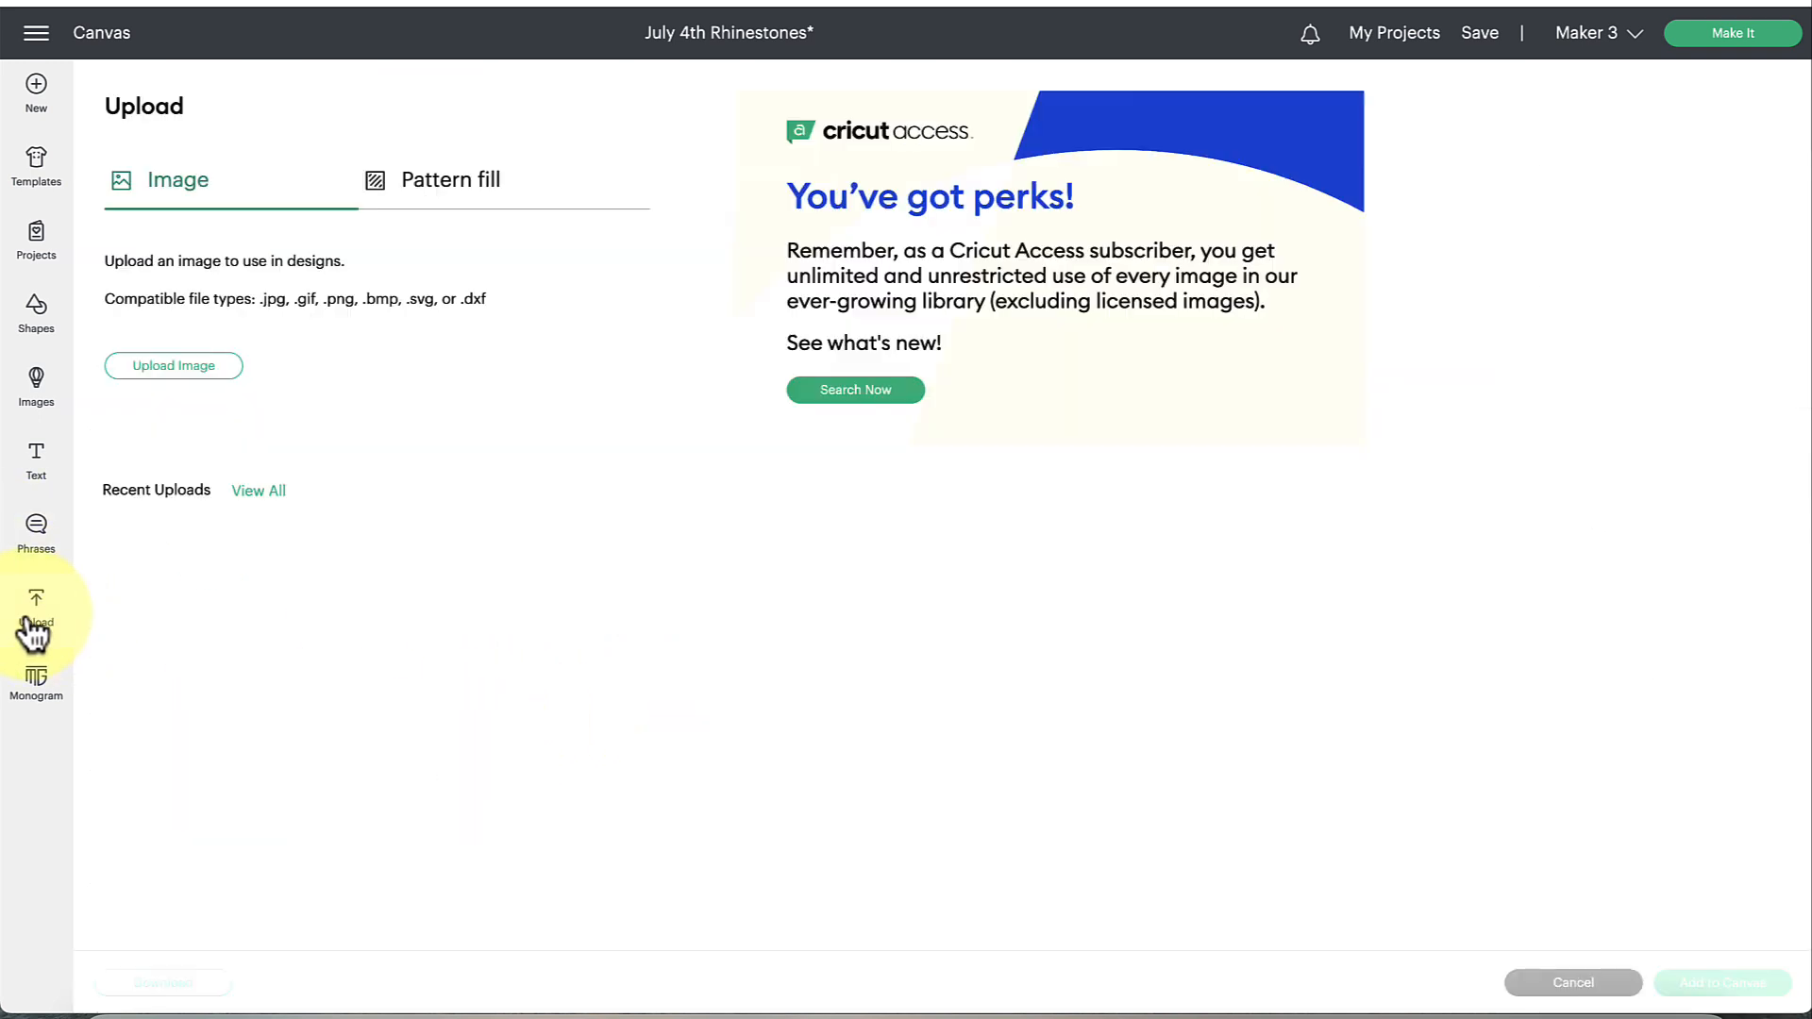
{"action": "left_click", "coordinate": [231, 366]}
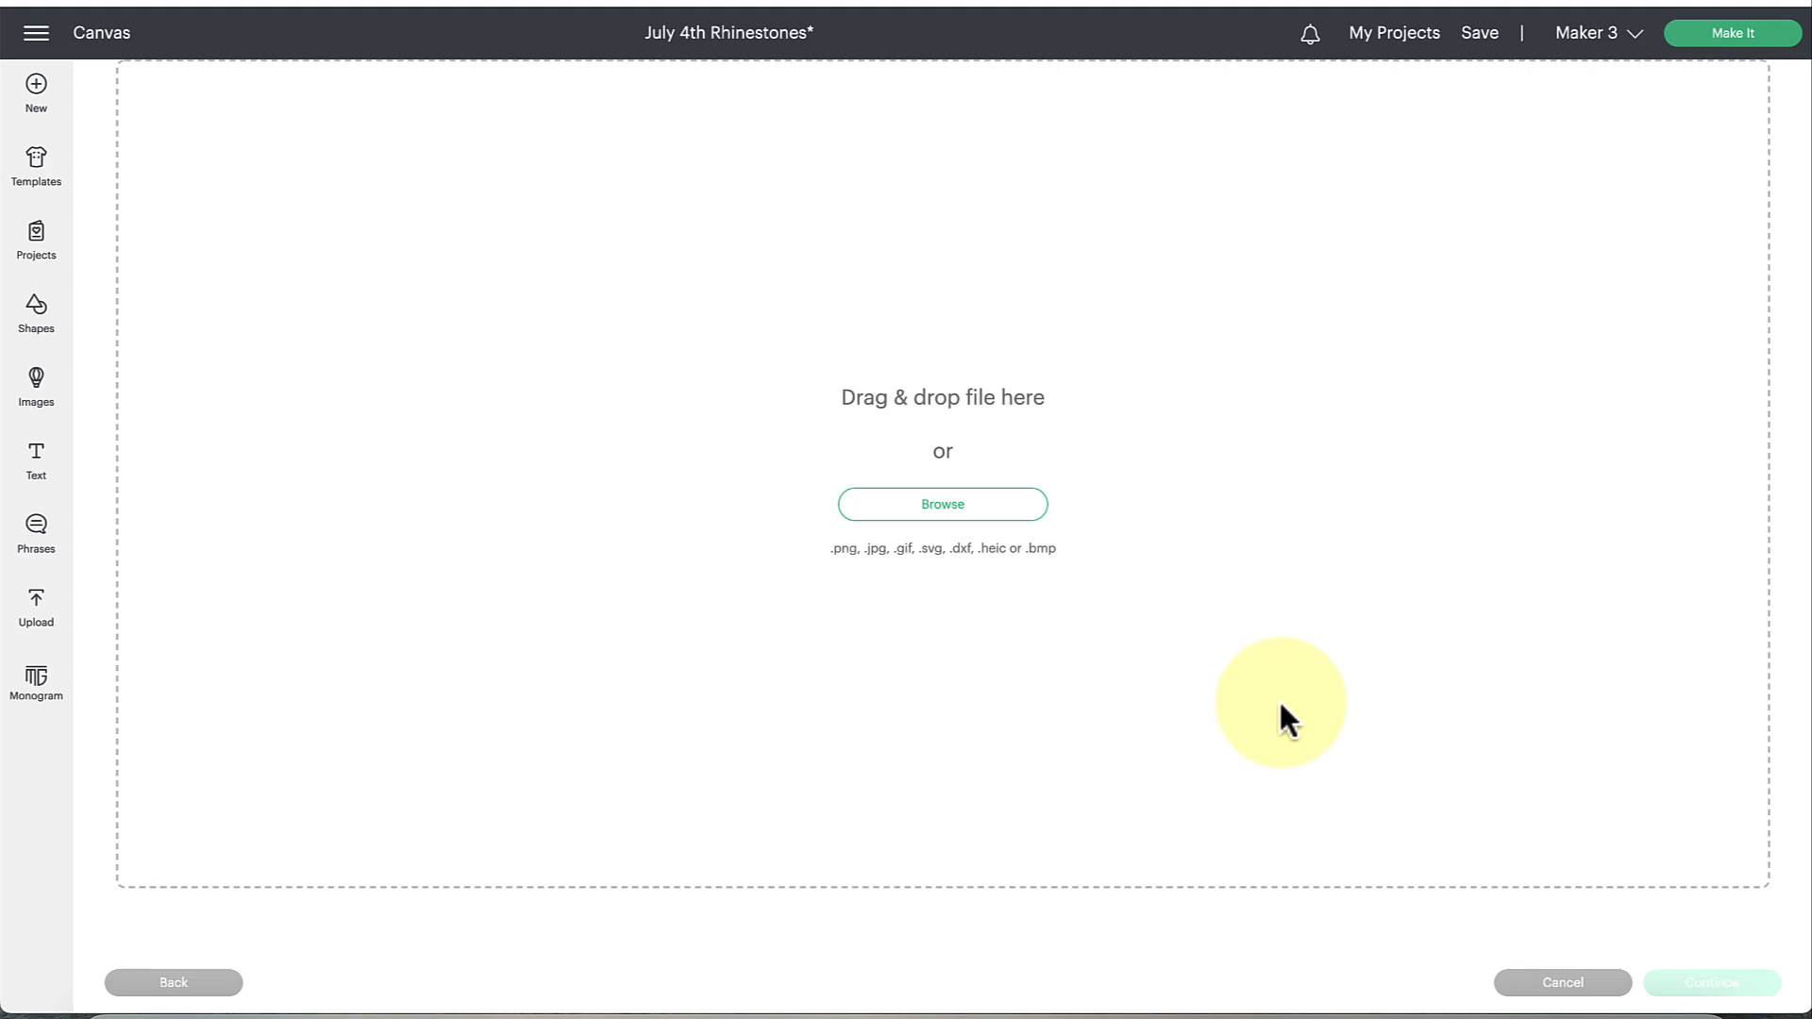
{"action": "left_click", "coordinate": [1538, 986]}
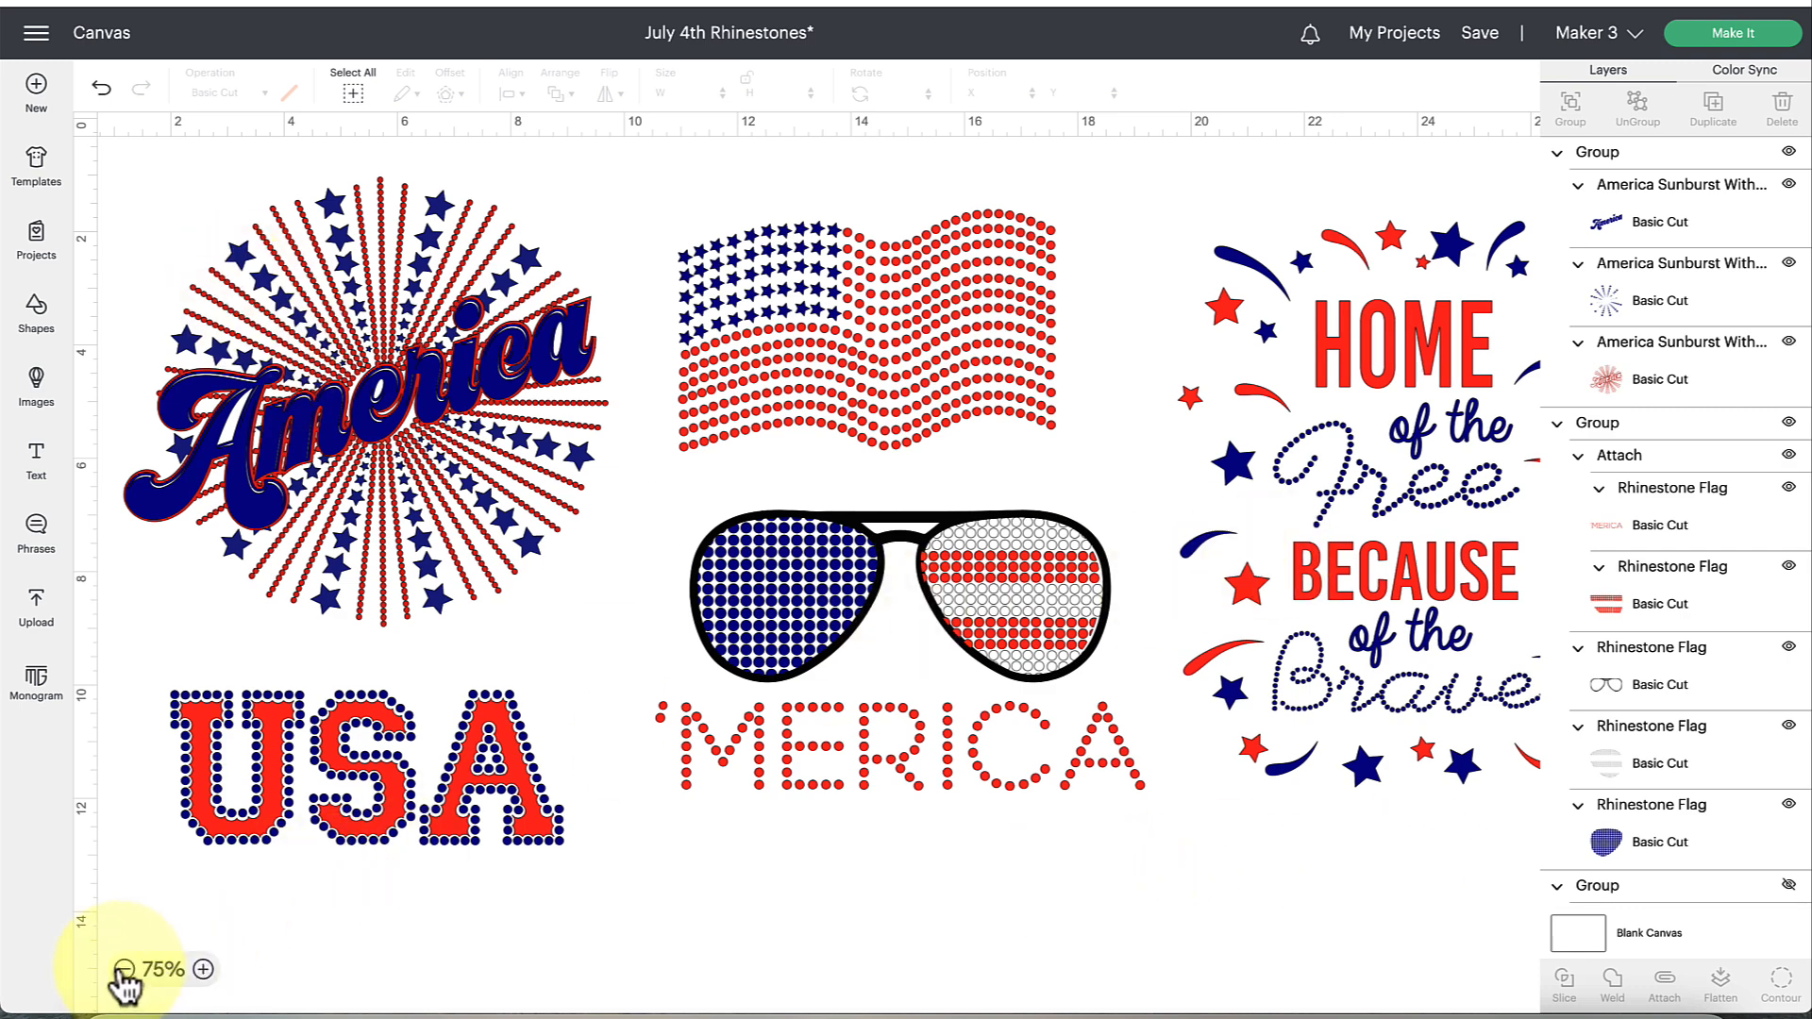
Enlarge the sunglasses 'MERICA design slightly and reposition it beneath the waving flag.
{"action": "left_click", "coordinate": [124, 969]}
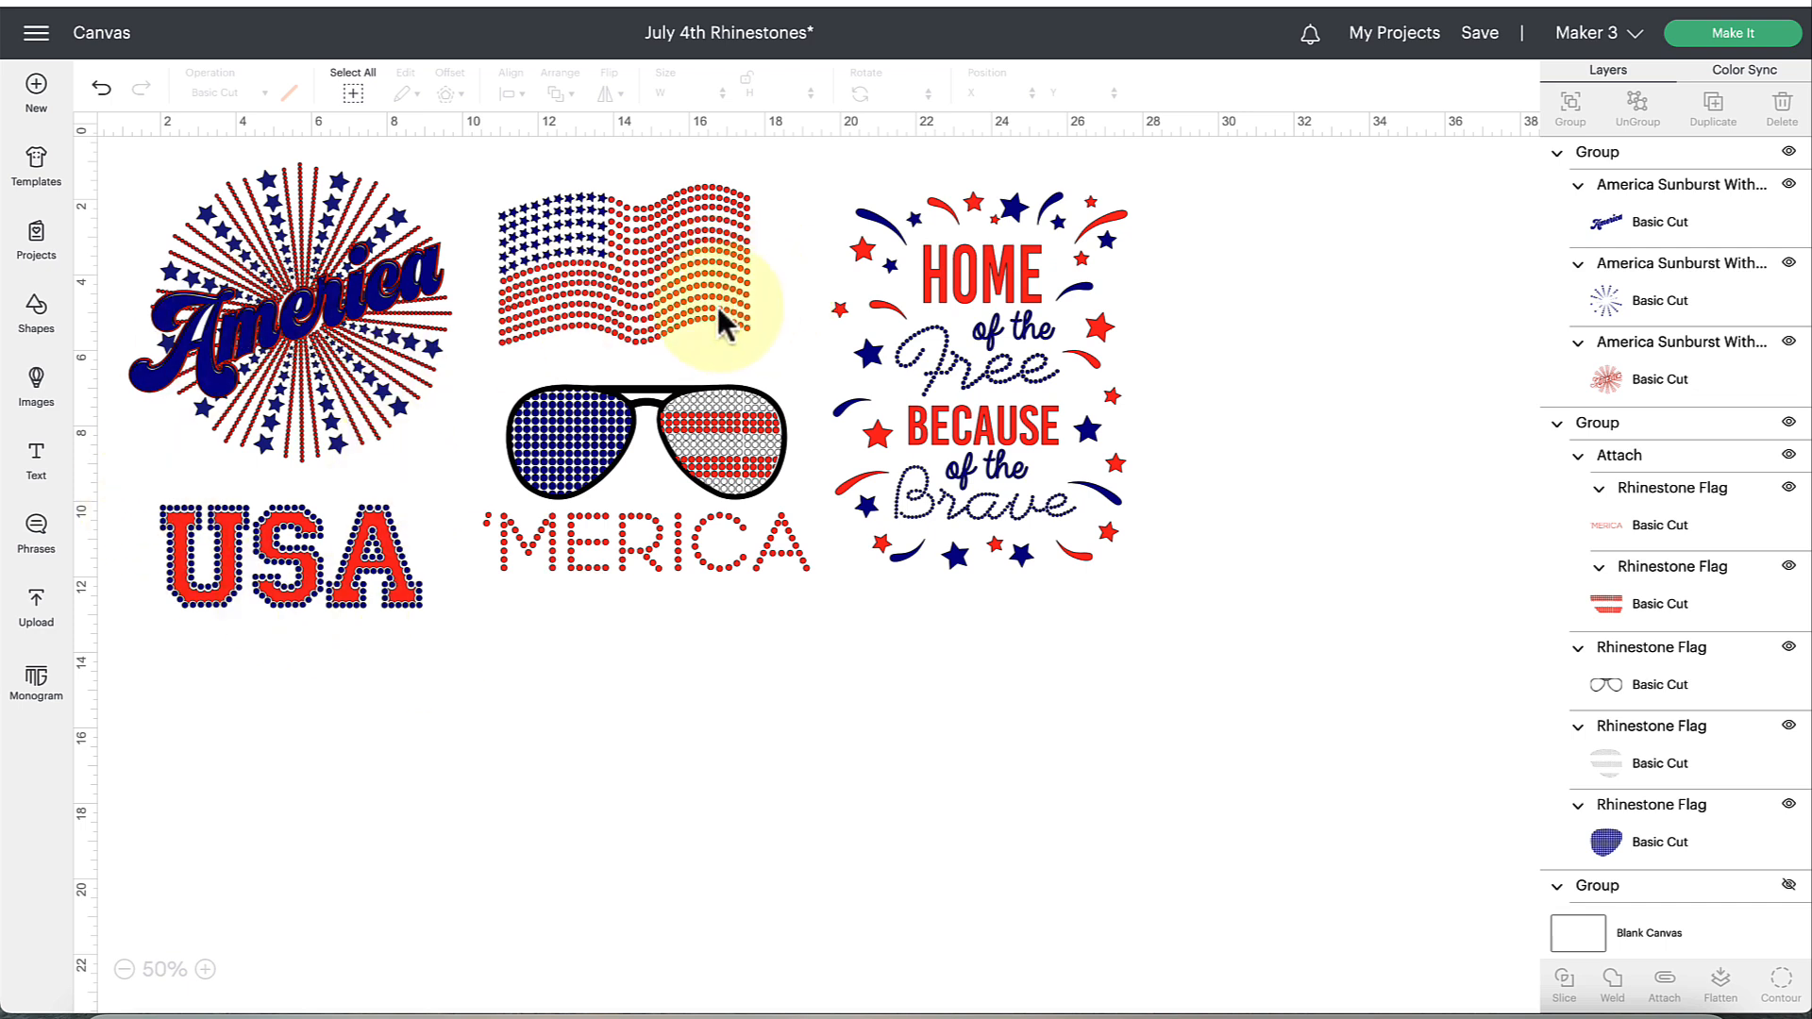
{"action": "left_click", "coordinate": [684, 305]}
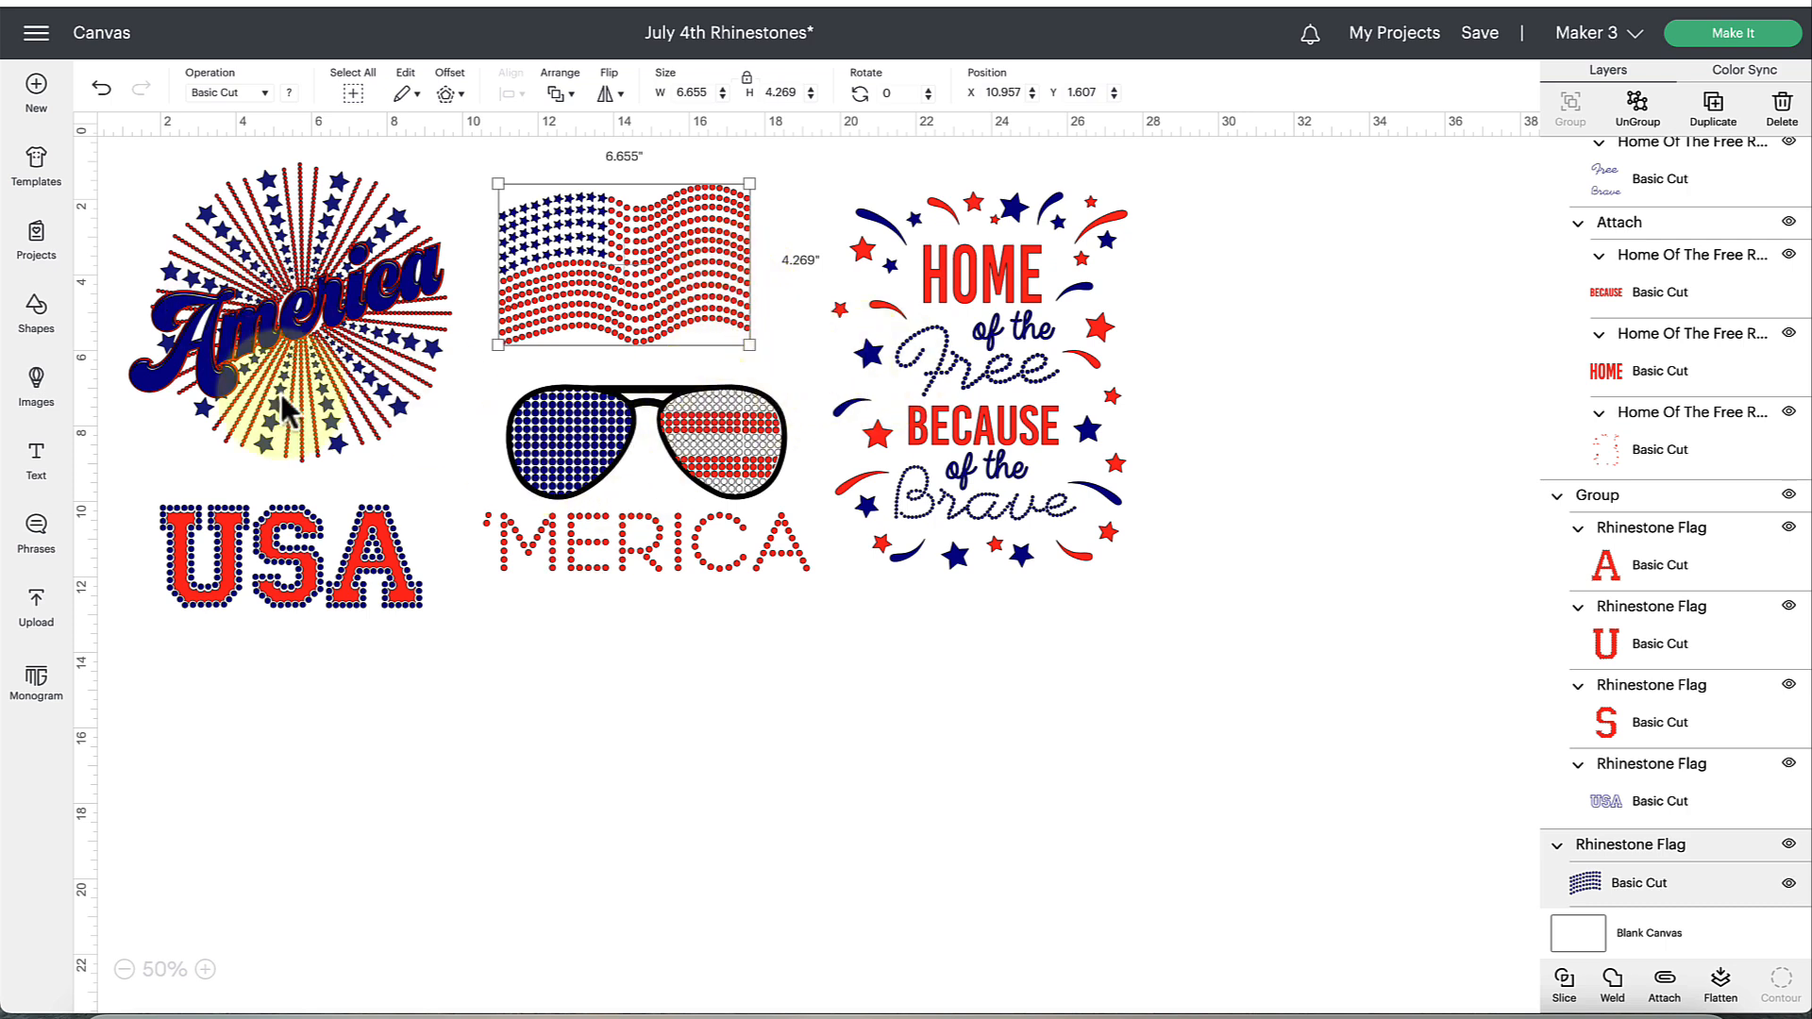
{"action": "left_click", "coordinate": [592, 451]}
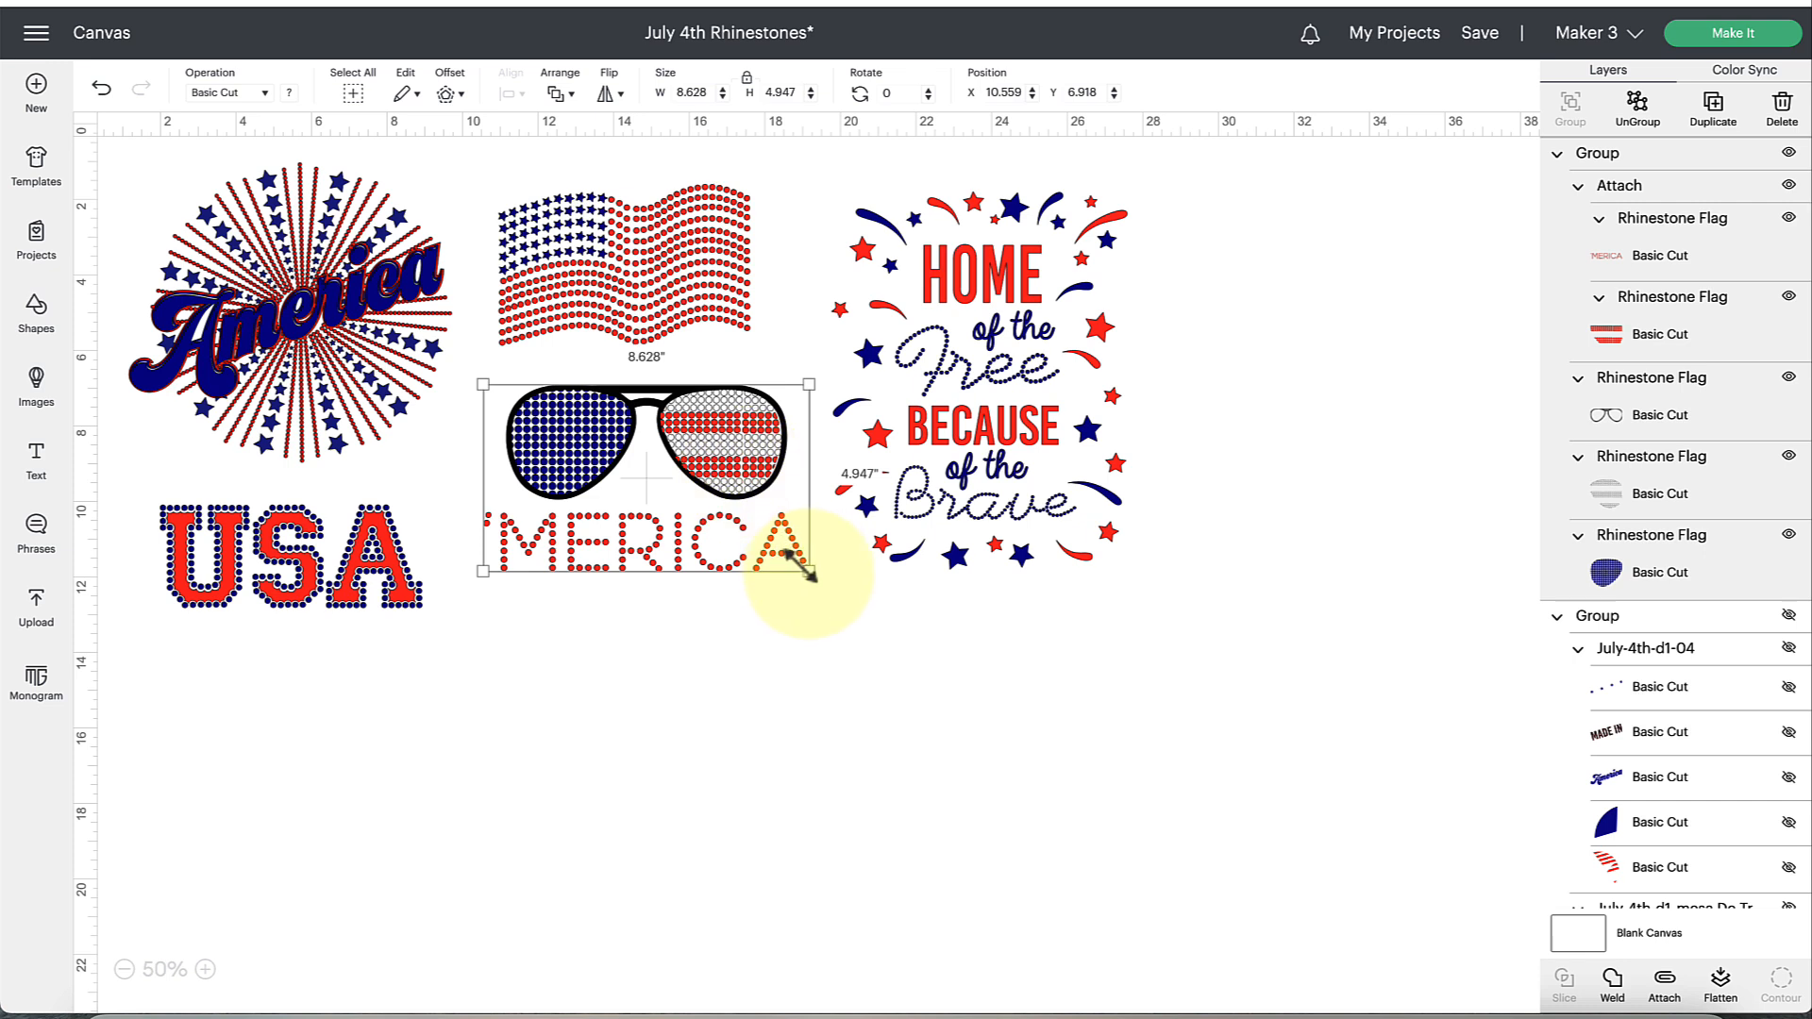
{"action": "left_click_drag", "start_coordinate": [722, 451], "coordinate": [720, 453]}
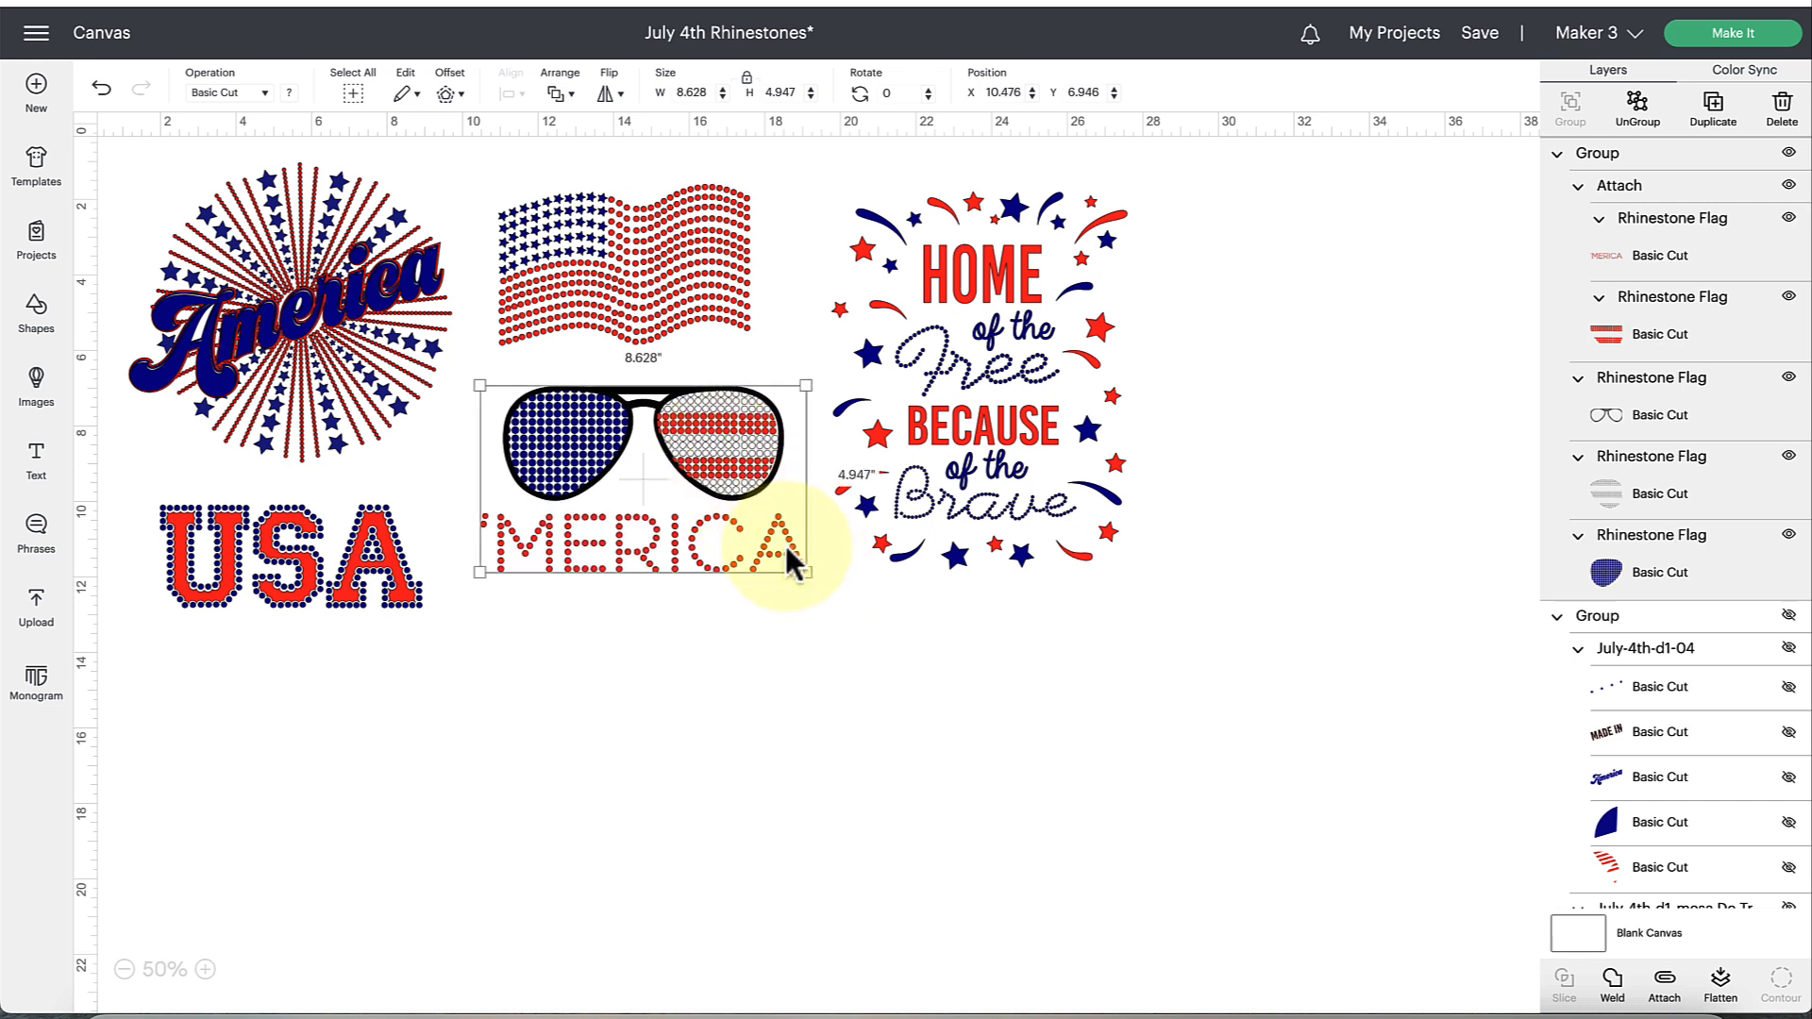
{"action": "left_click_drag", "start_coordinate": [809, 571], "coordinate": [828, 585]}
{"action": "left_click_drag", "start_coordinate": [741, 443], "coordinate": [727, 444]}
Move the Home of the Free design slightly down and shift the waving flag slightly to the right.
{"action": "left_click", "coordinate": [1007, 422]}
{"action": "left_click_drag", "start_coordinate": [1008, 422], "coordinate": [1010, 417]}
{"action": "left_click", "coordinate": [1141, 750]}
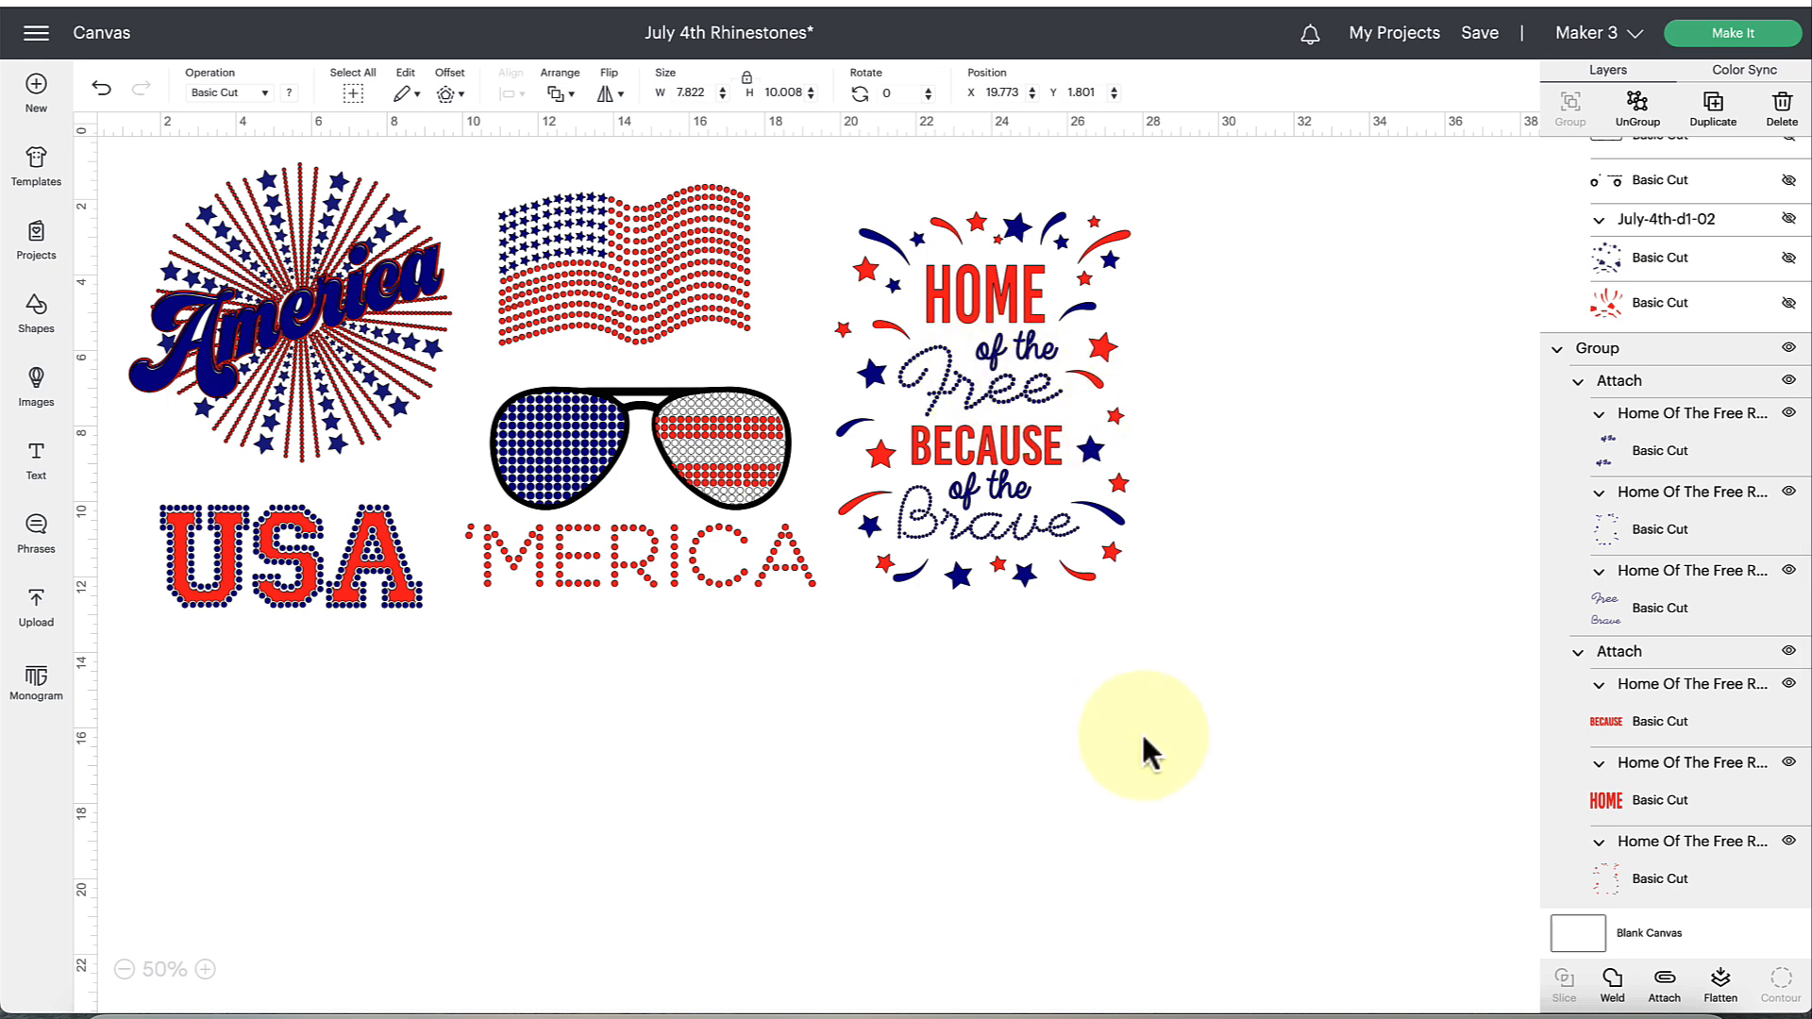
{"action": "left_click", "coordinate": [1109, 378]}
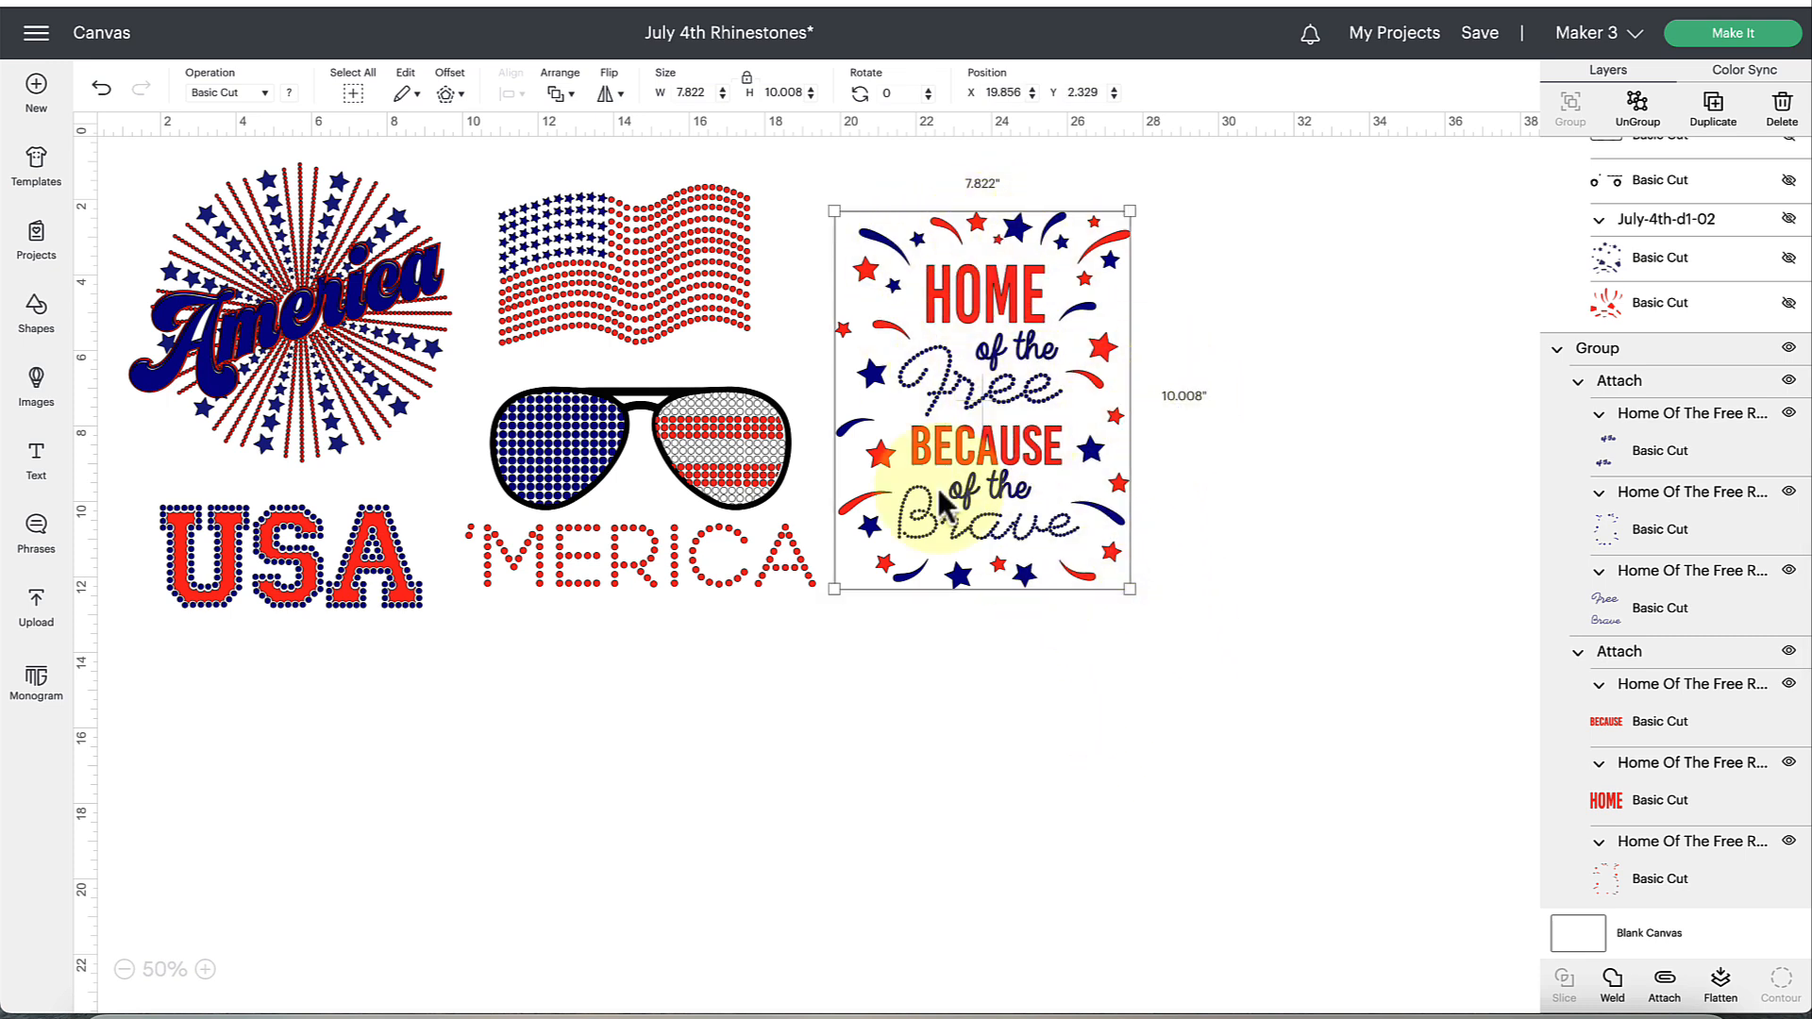
{"action": "left_click_drag", "start_coordinate": [634, 273], "coordinate": [654, 277]}
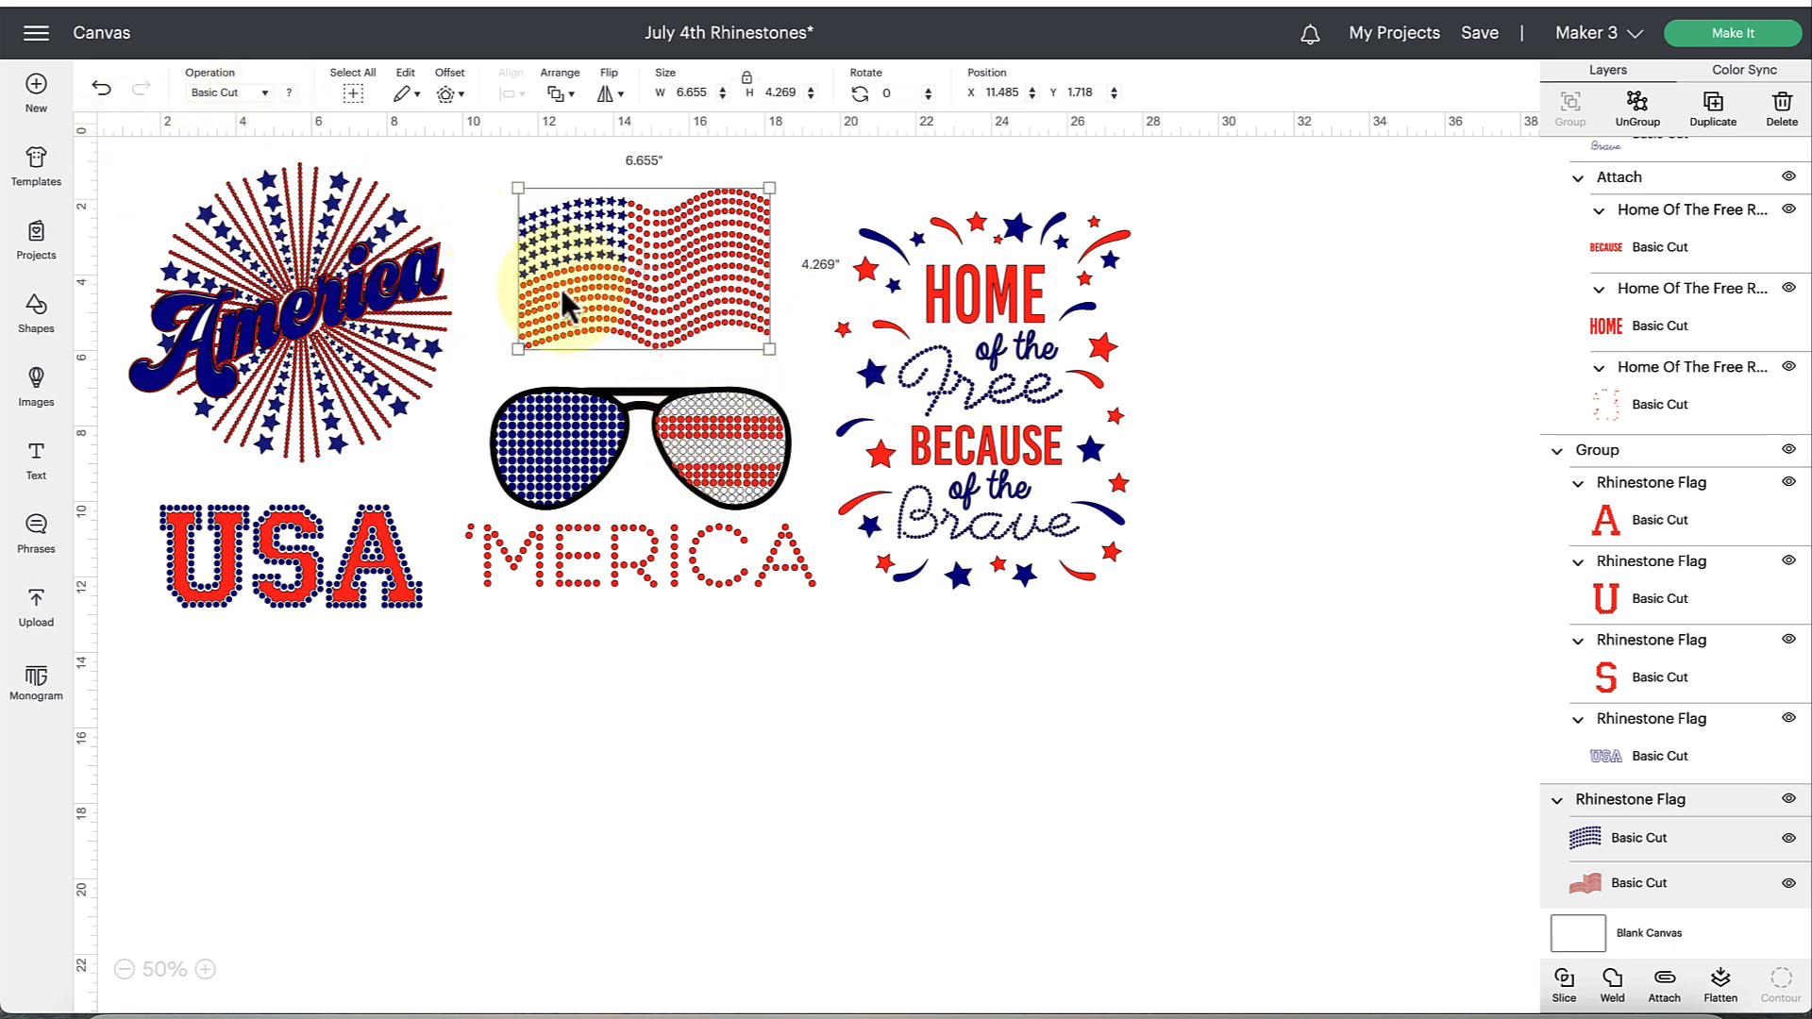
Recolor the navy Free and Brave layer of the Home of the Free design, with its attached parts, to golden yellow.
{"action": "left_click", "coordinate": [1011, 411]}
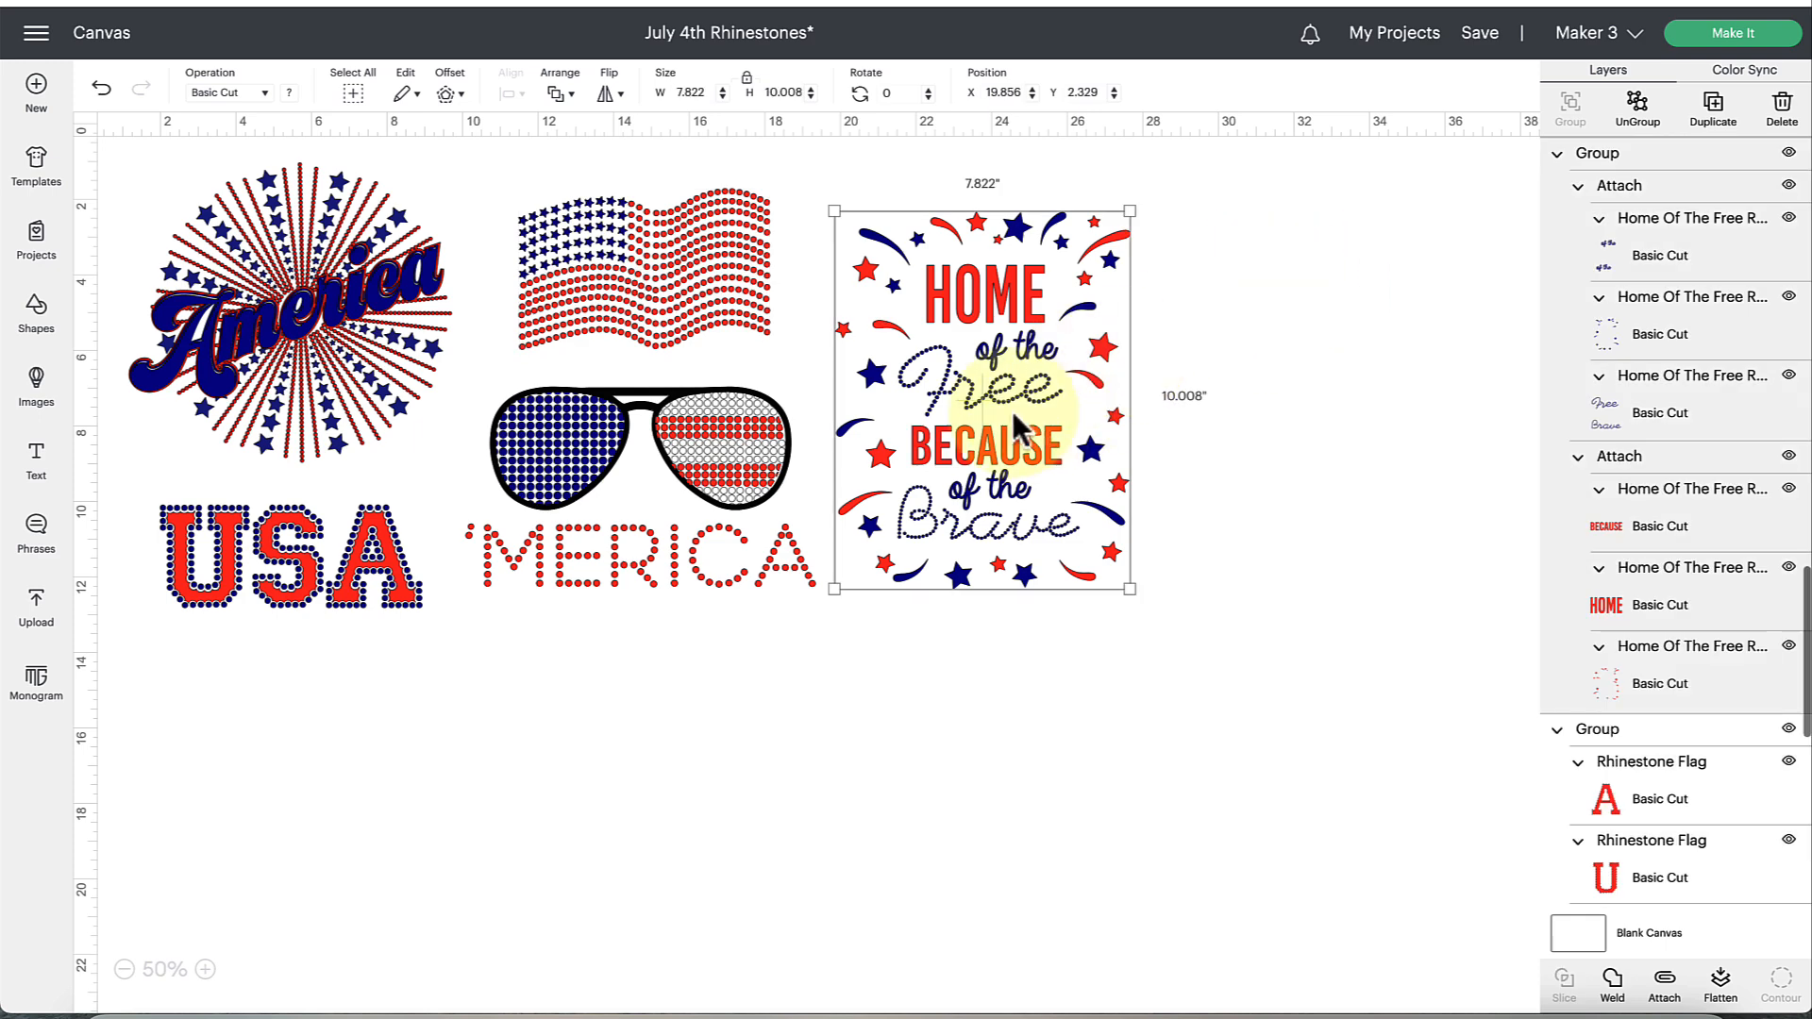
{"action": "left_click", "coordinate": [1682, 434]}
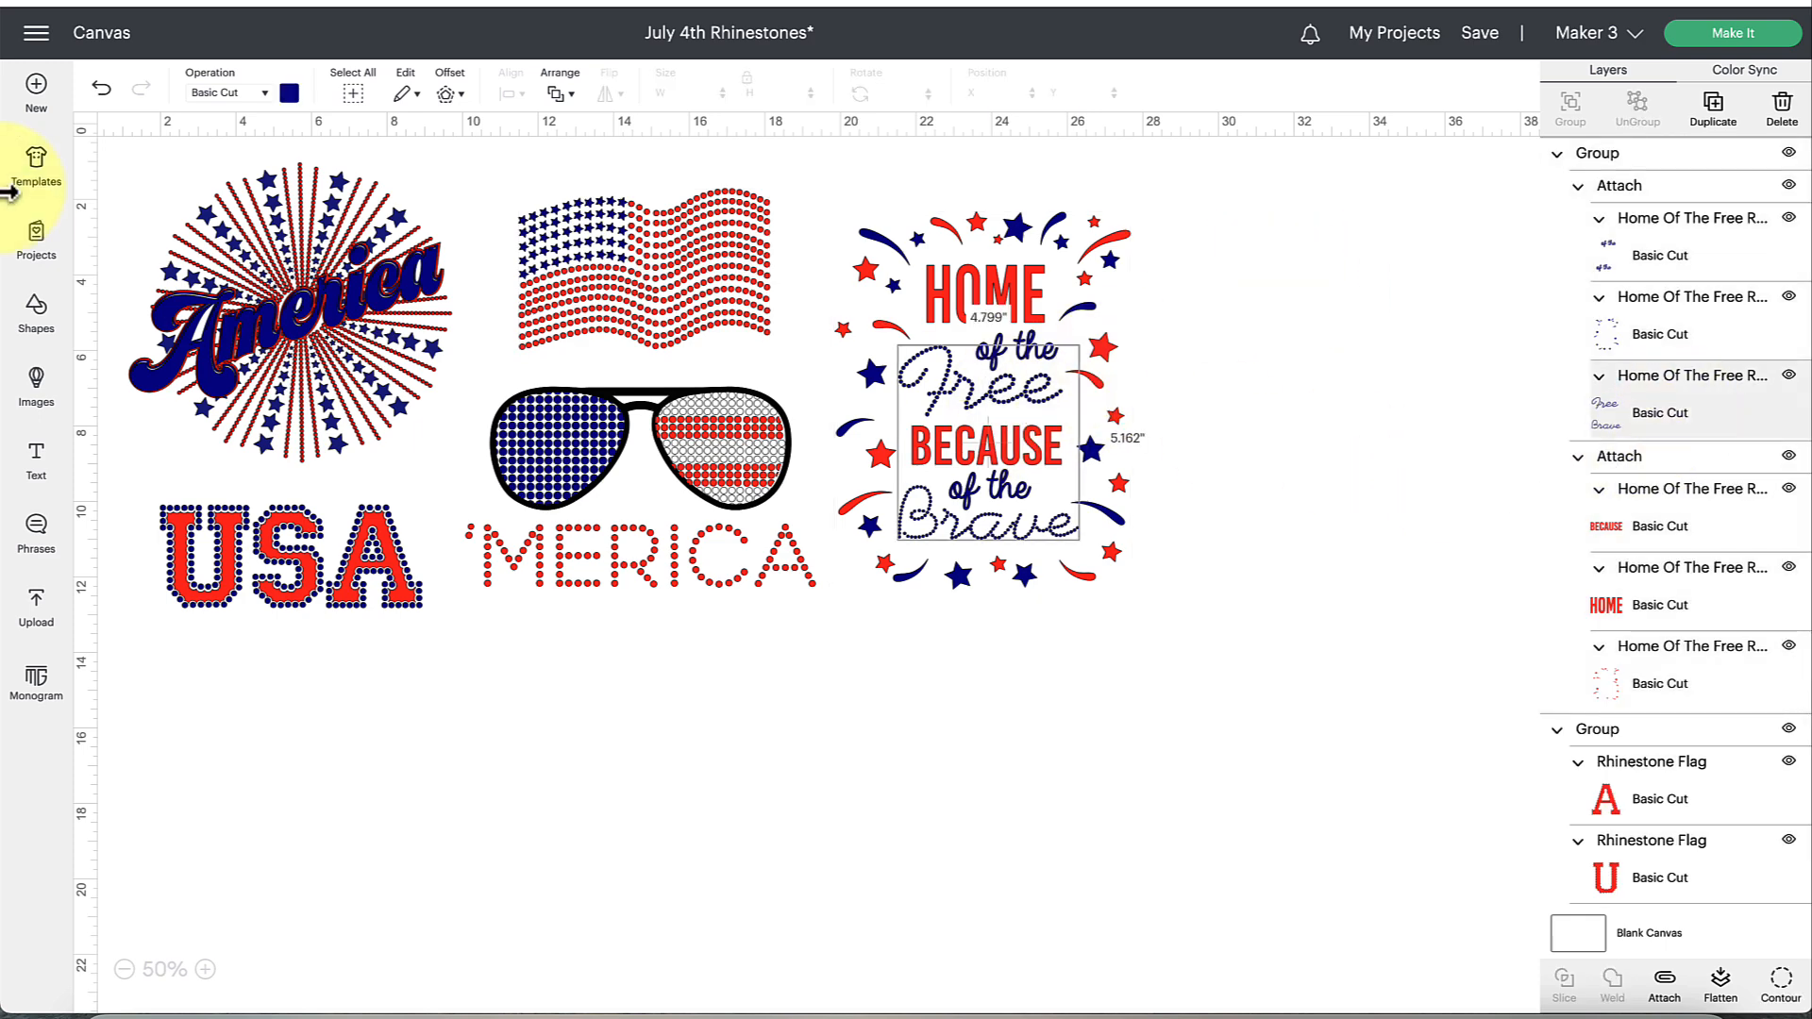
{"action": "left_click", "coordinate": [288, 94]}
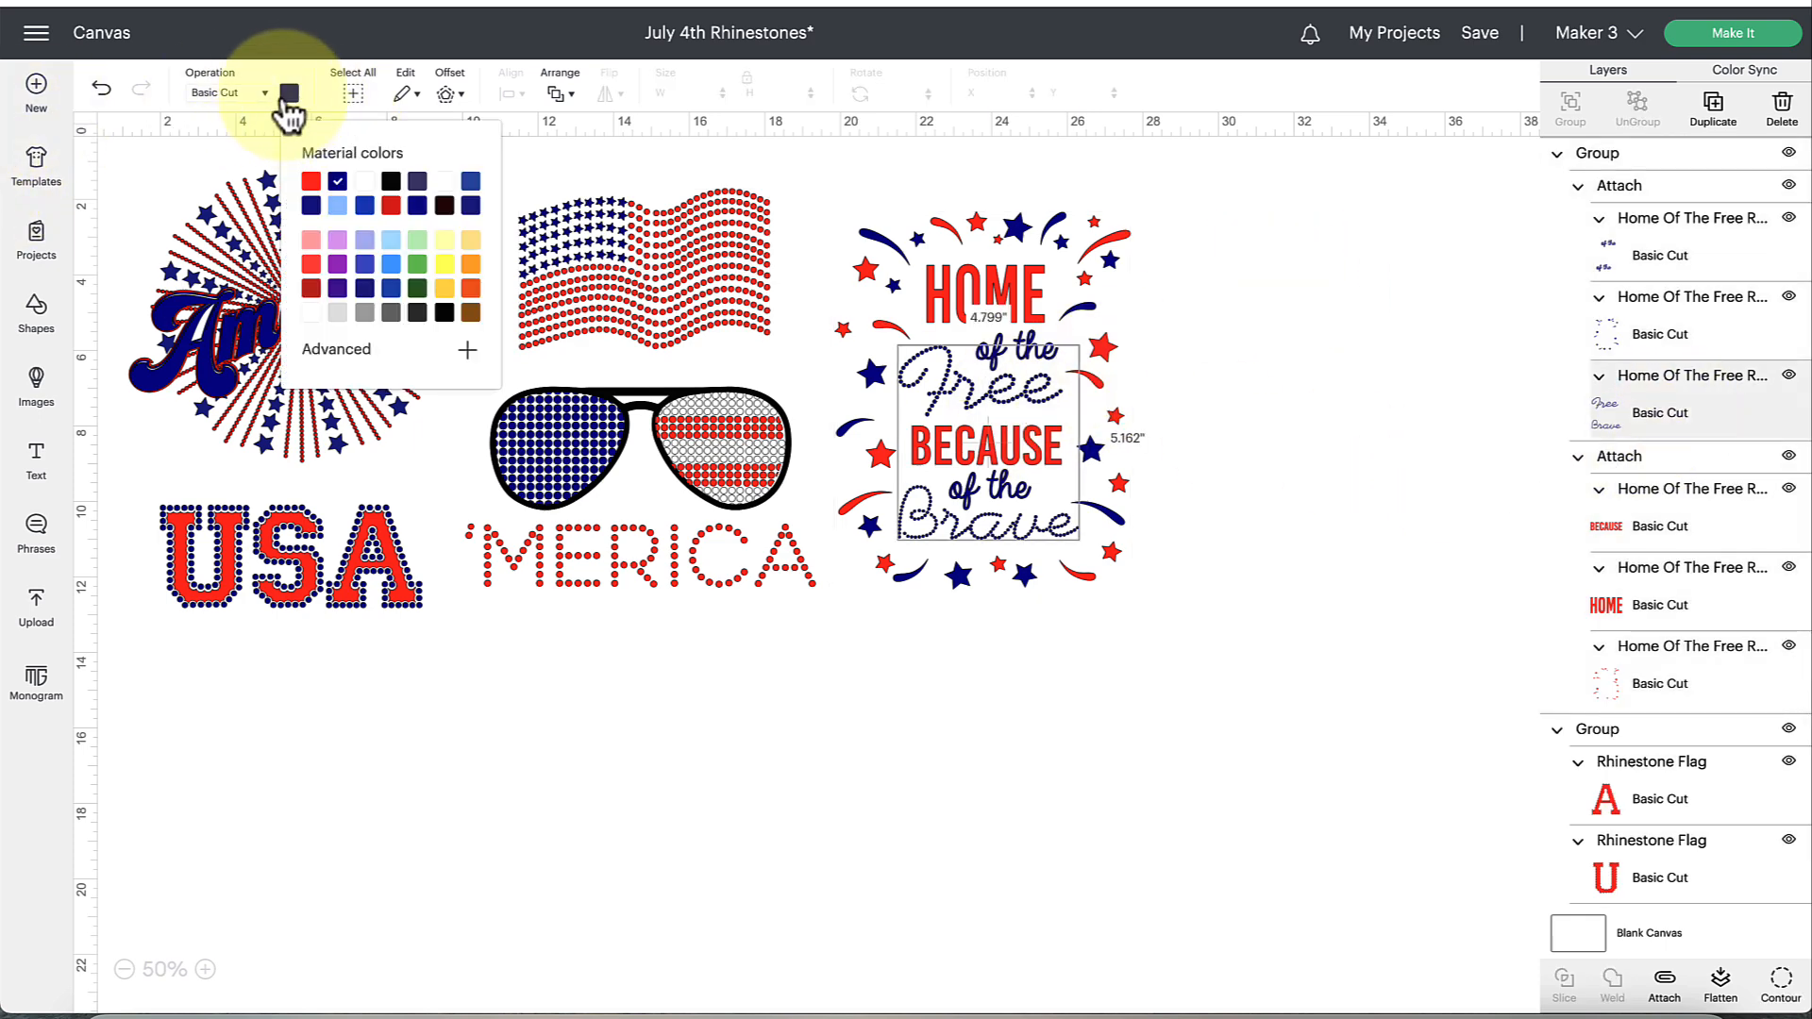
{"action": "left_click", "coordinate": [452, 291]}
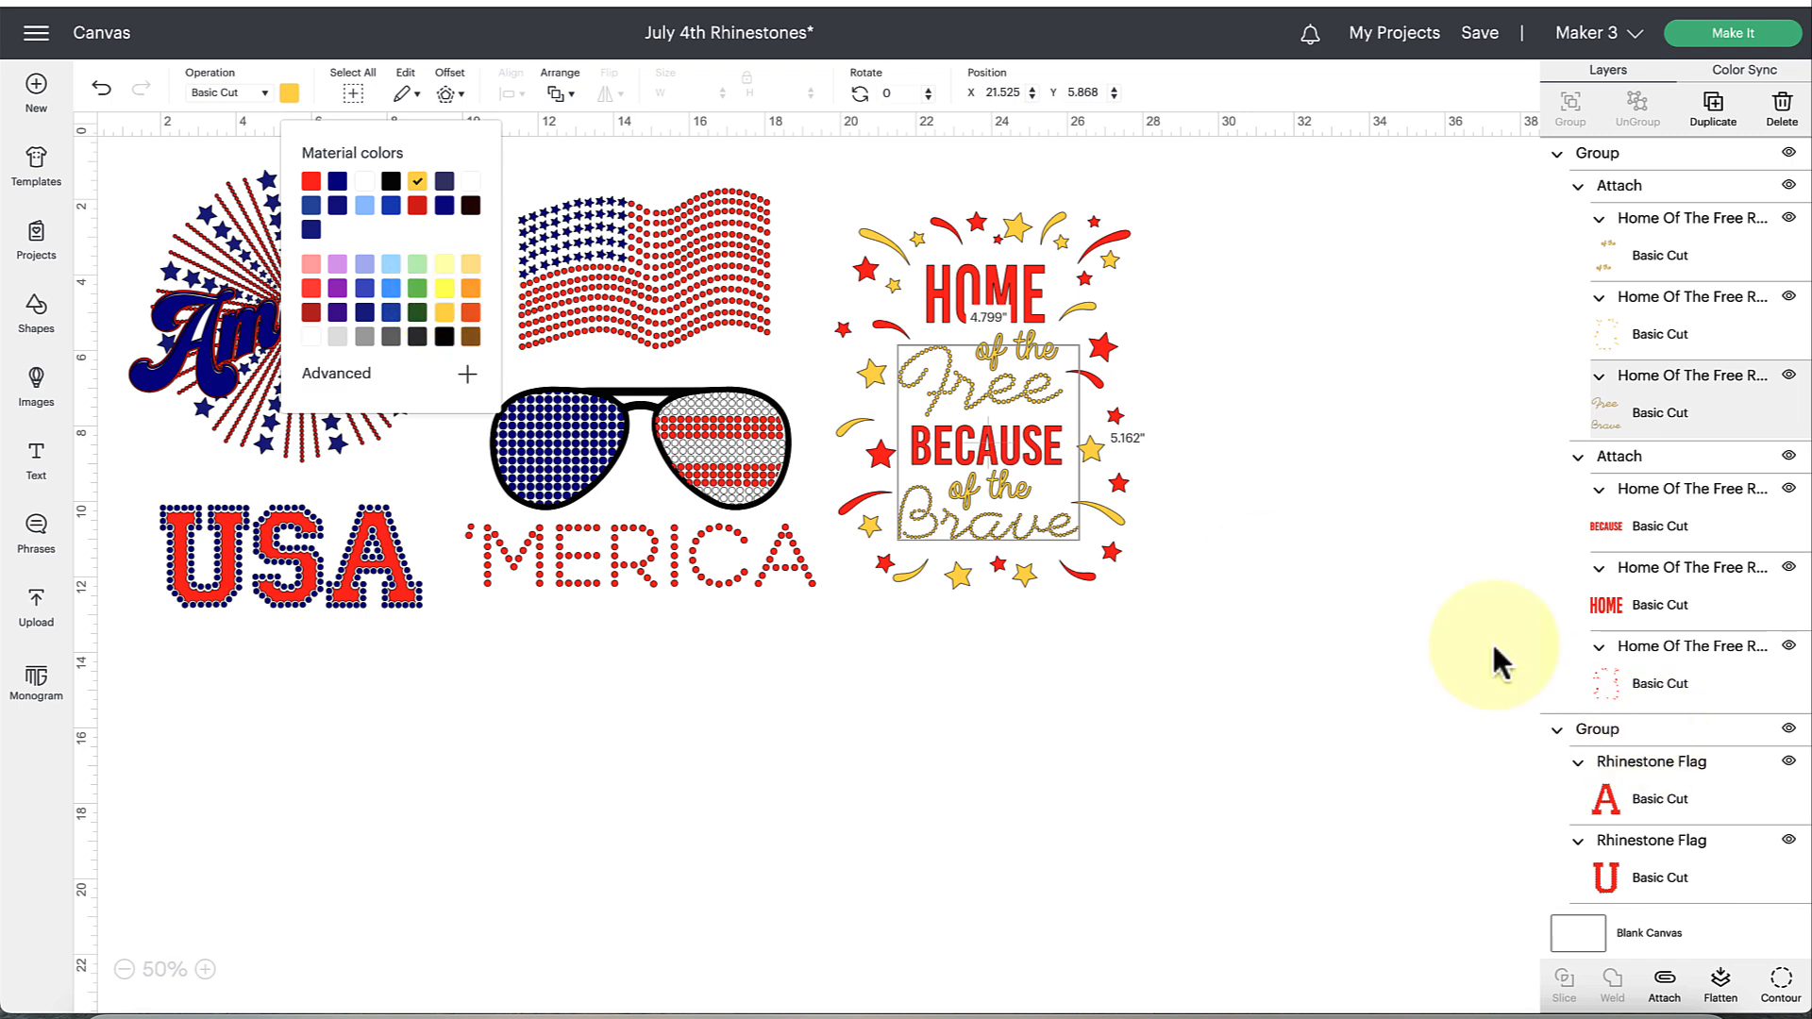
{"action": "left_click", "coordinate": [1223, 453]}
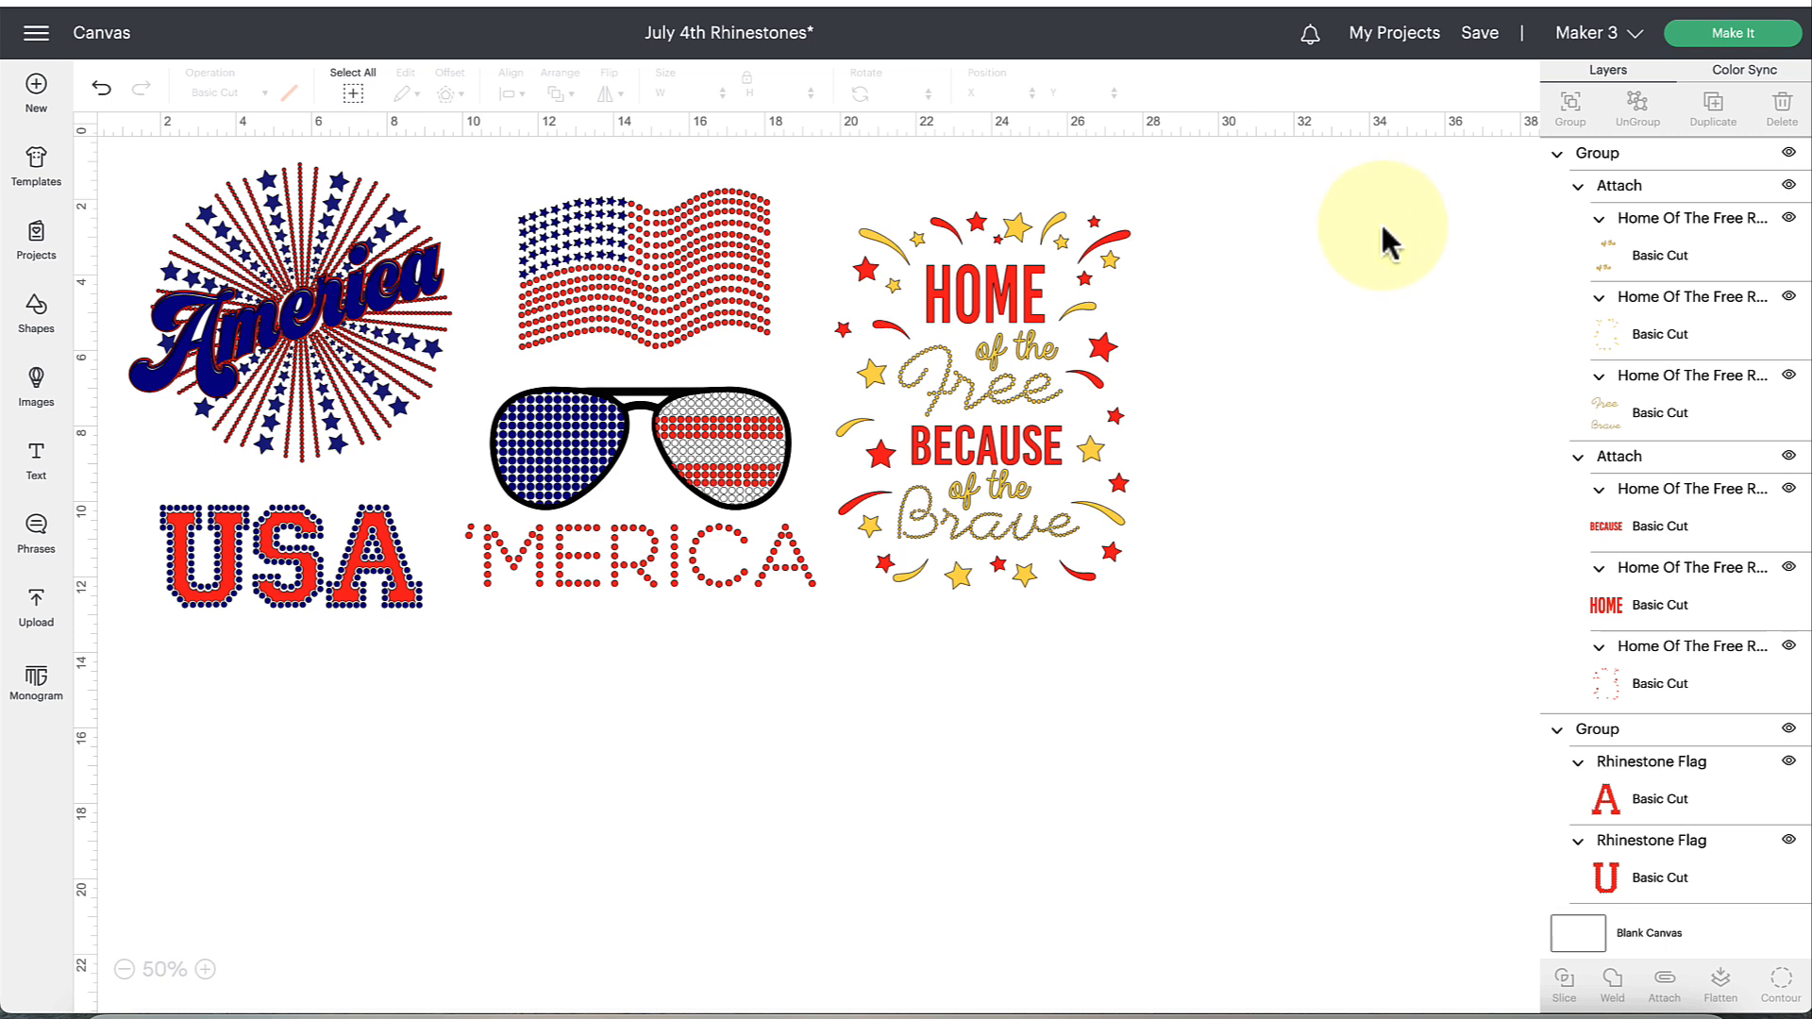
Send the project to mat preparation, look through the mats, and continue to the material settings.
{"action": "left_click", "coordinate": [1736, 34]}
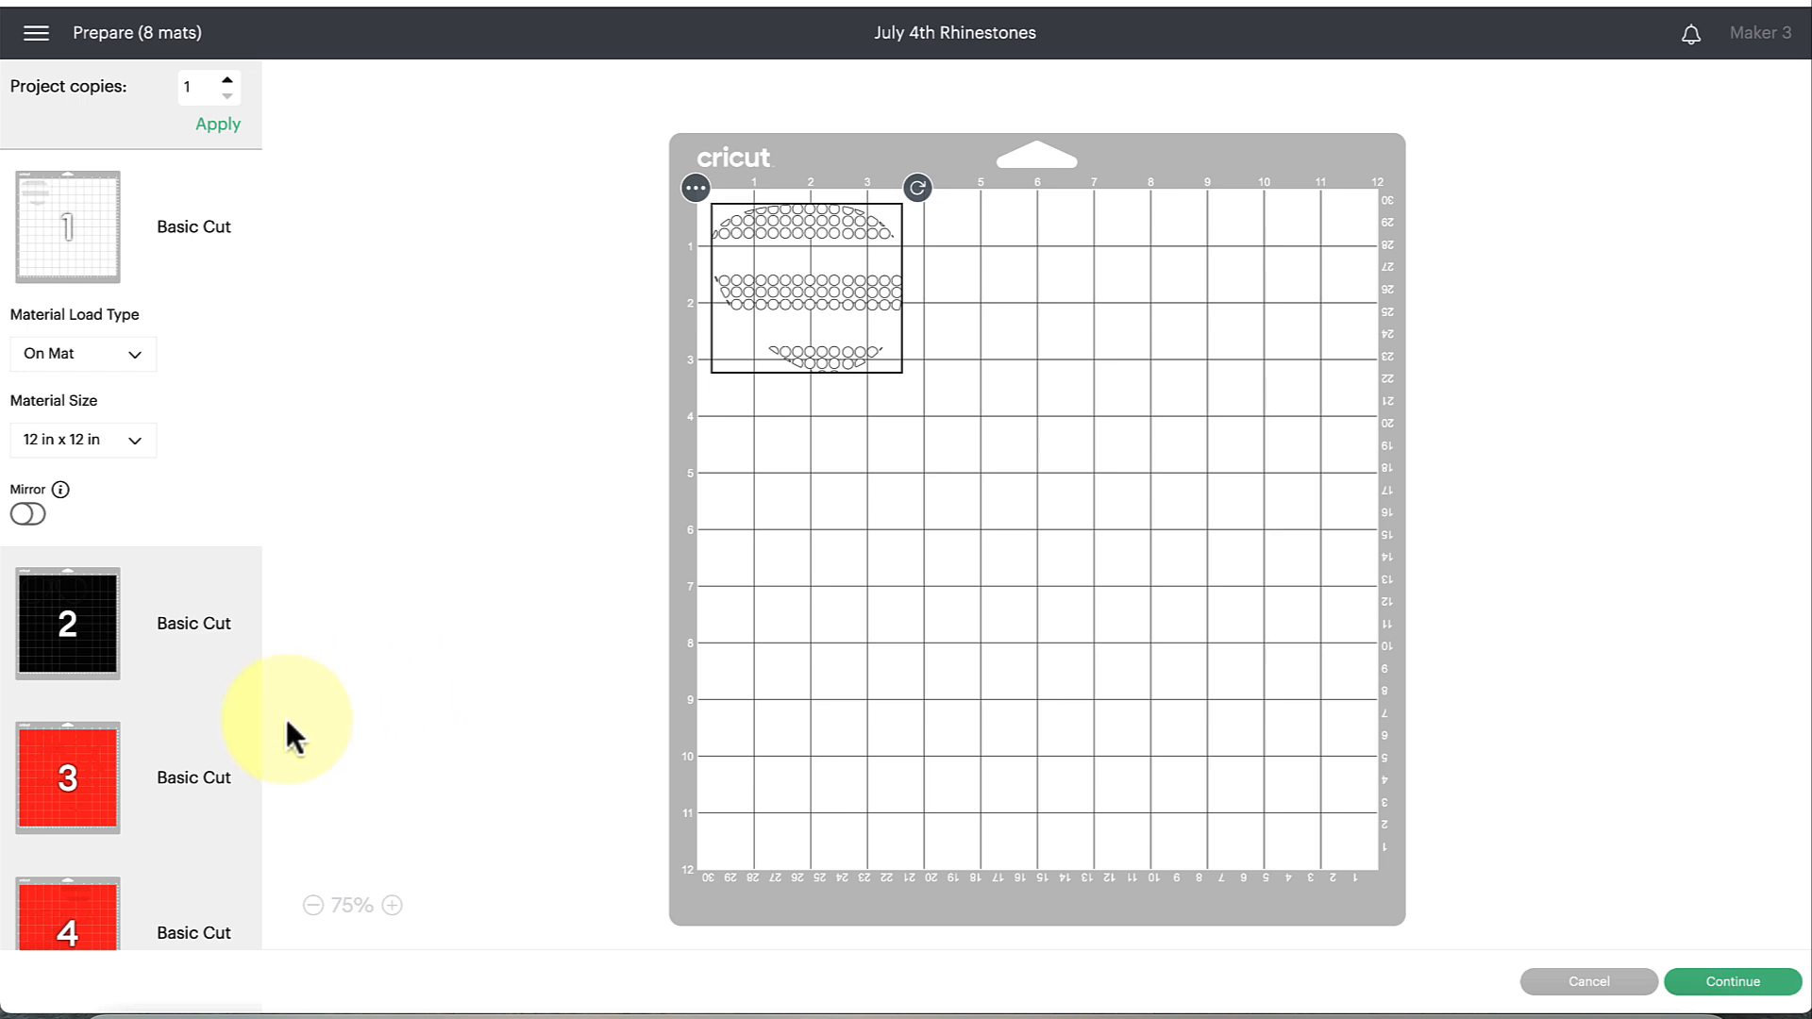
{"action": "scroll", "coordinate": [172, 783], "scroll_direction": "down", "scroll_amount": 1}
{"action": "scroll", "coordinate": [170, 784], "scroll_direction": "down", "scroll_amount": 5}
{"action": "scroll", "coordinate": [170, 784], "scroll_direction": "up", "scroll_amount": 5}
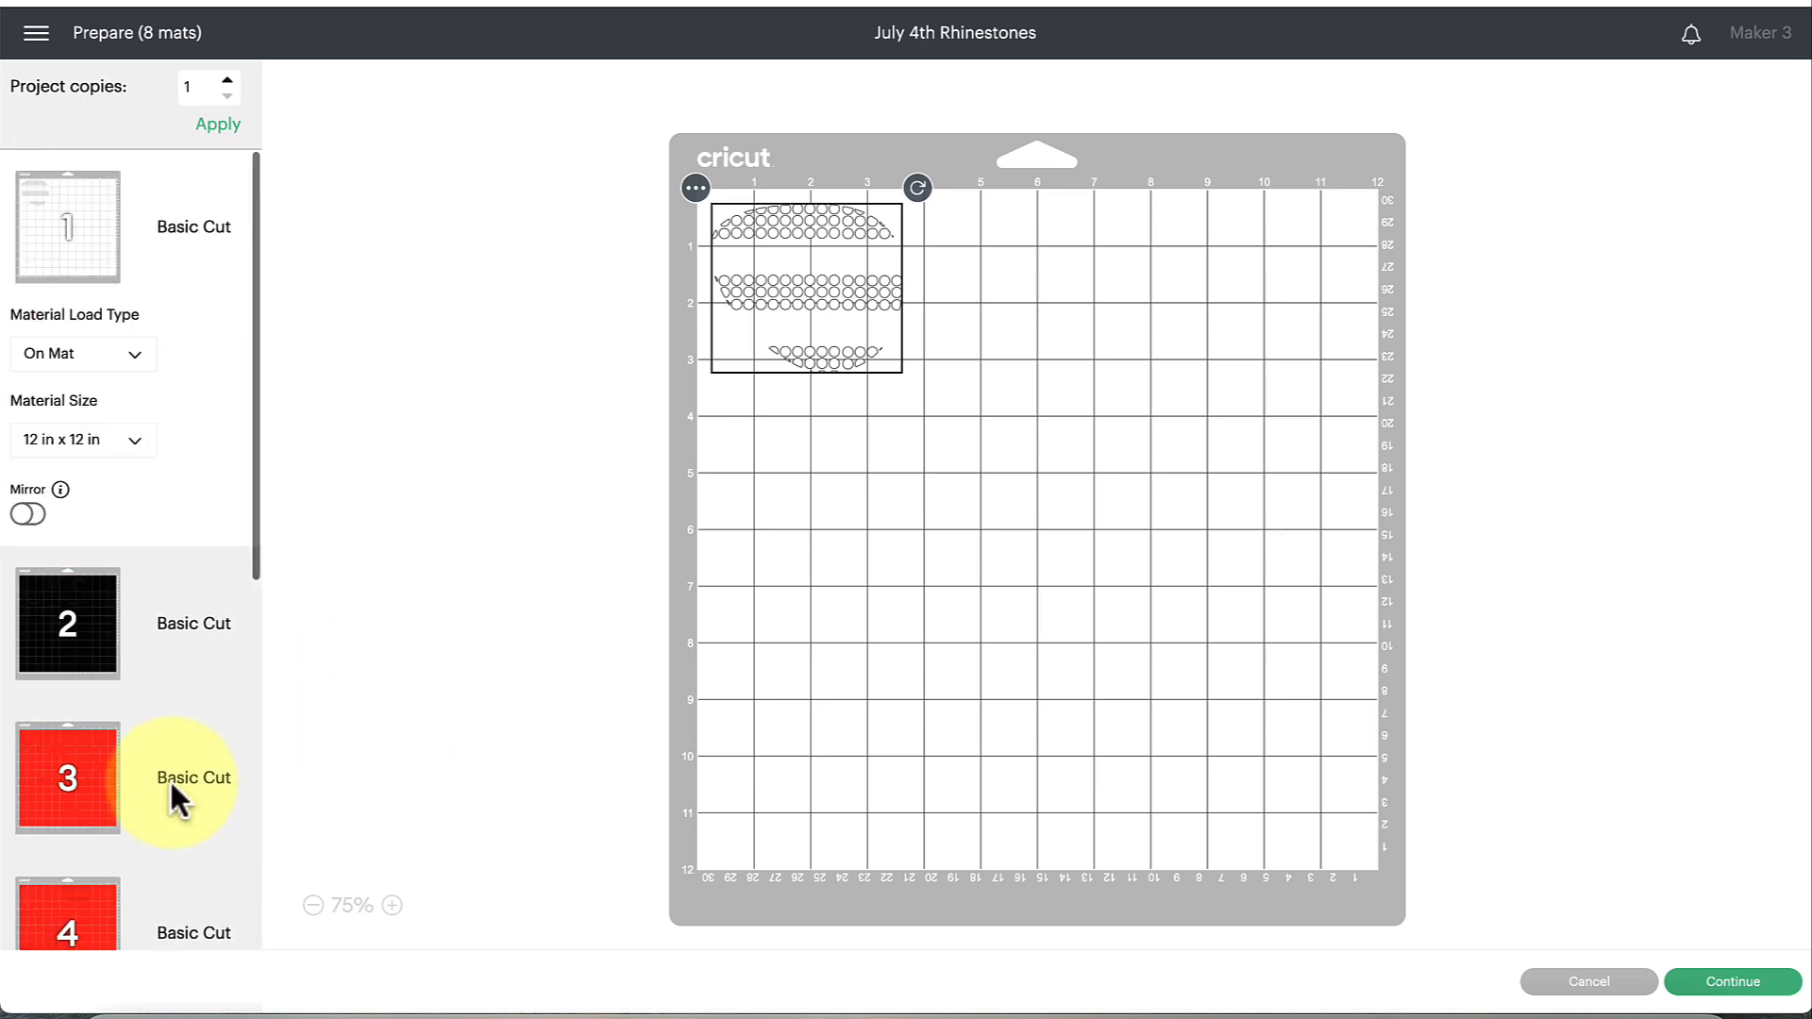
{"action": "left_click", "coordinate": [1744, 986]}
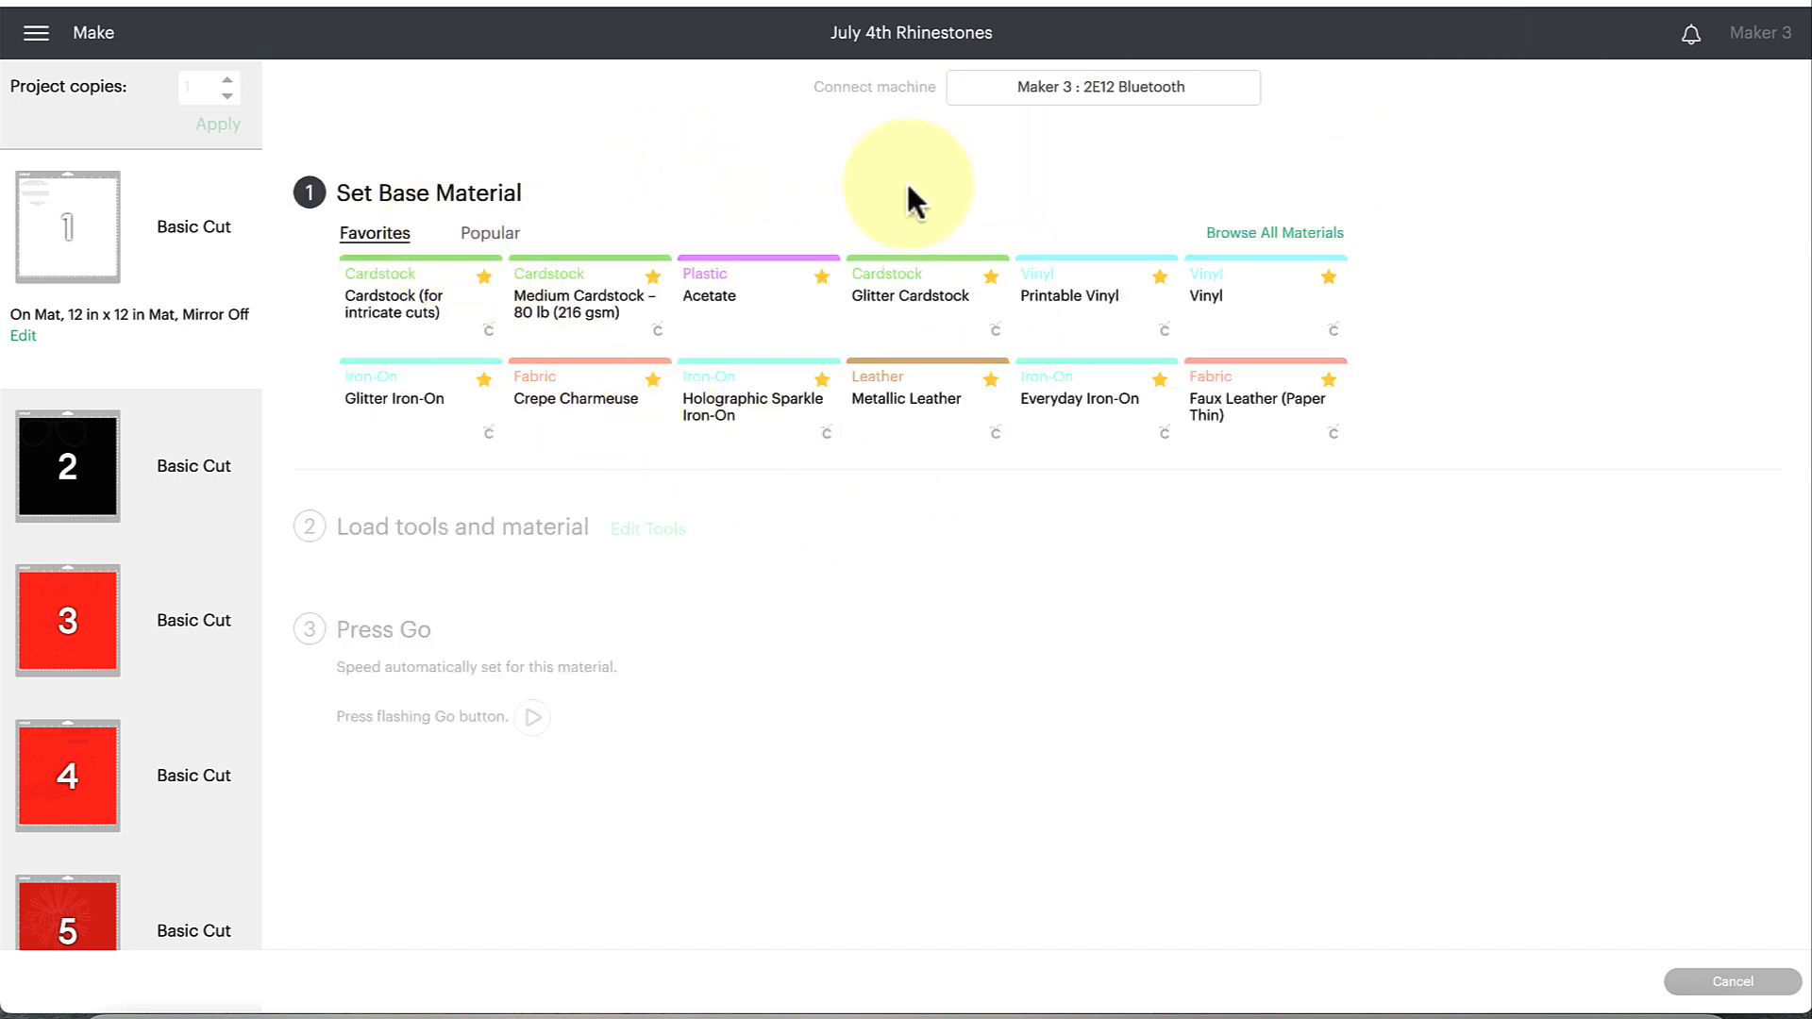
Set the base material for mat 1 to Holographic Sparkle Iron-On and turn on mirroring for that mat.
{"action": "left_click", "coordinate": [764, 421]}
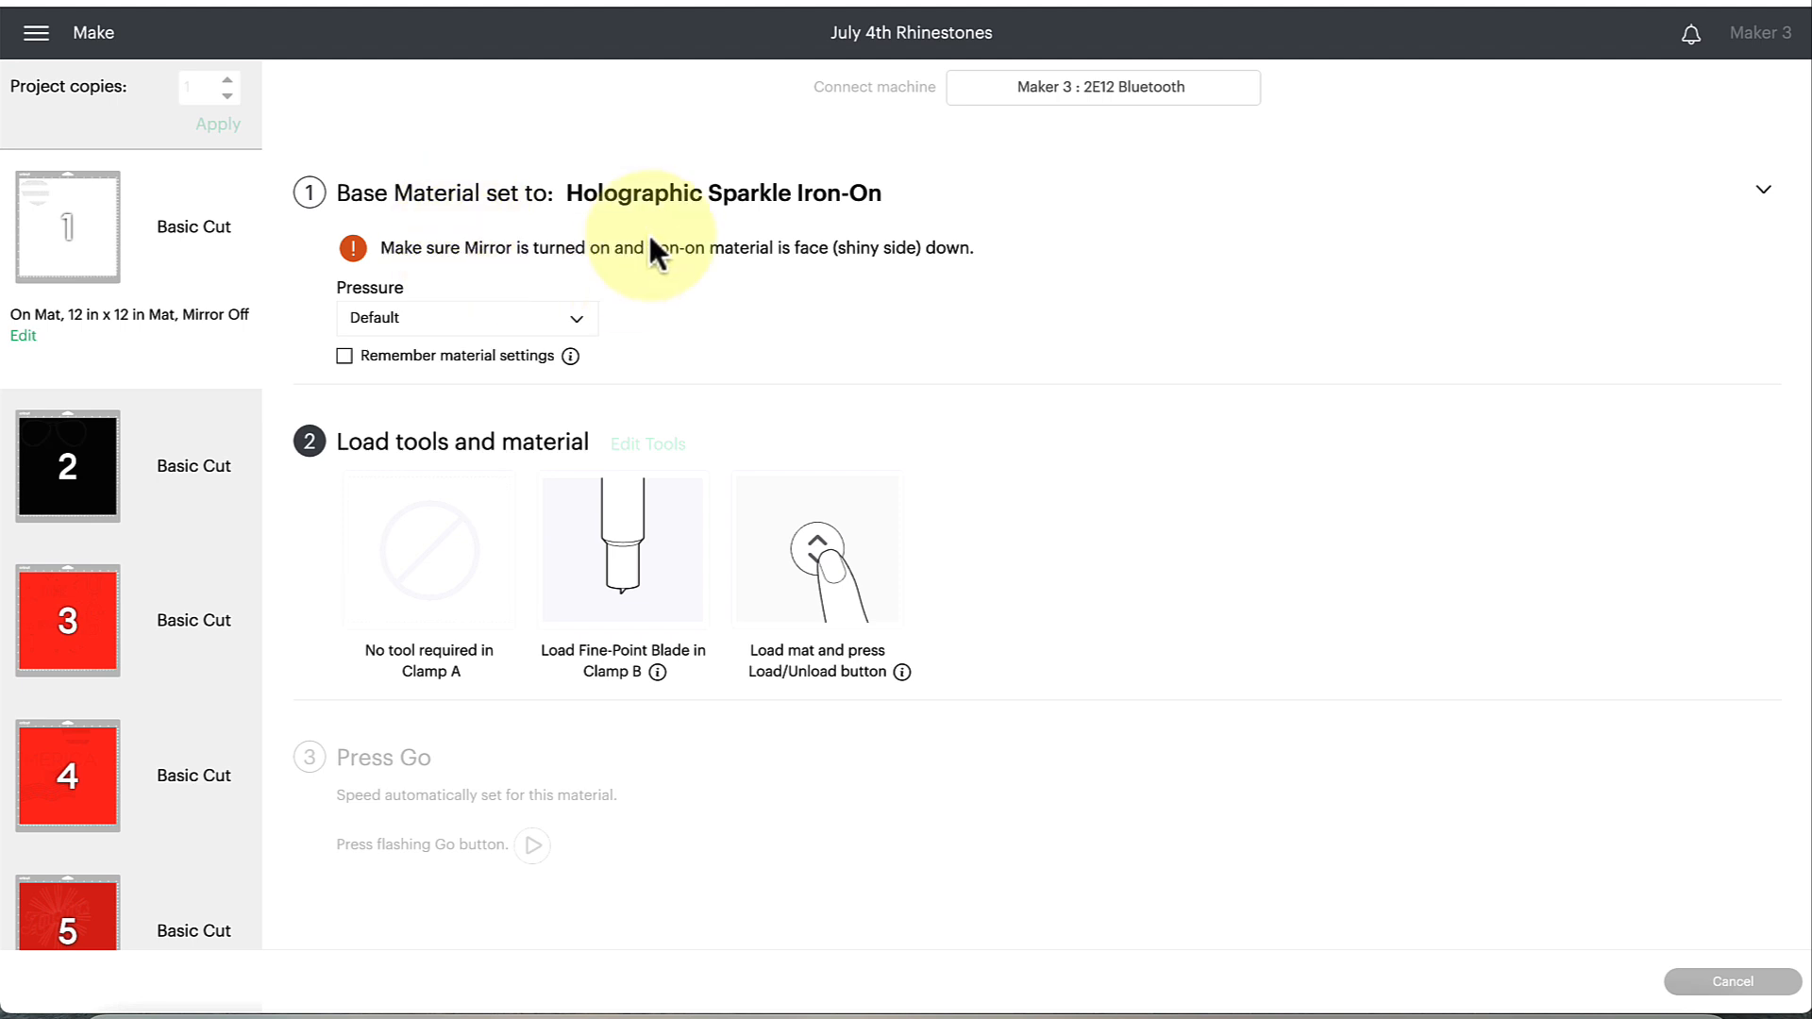
{"action": "left_click", "coordinate": [23, 337]}
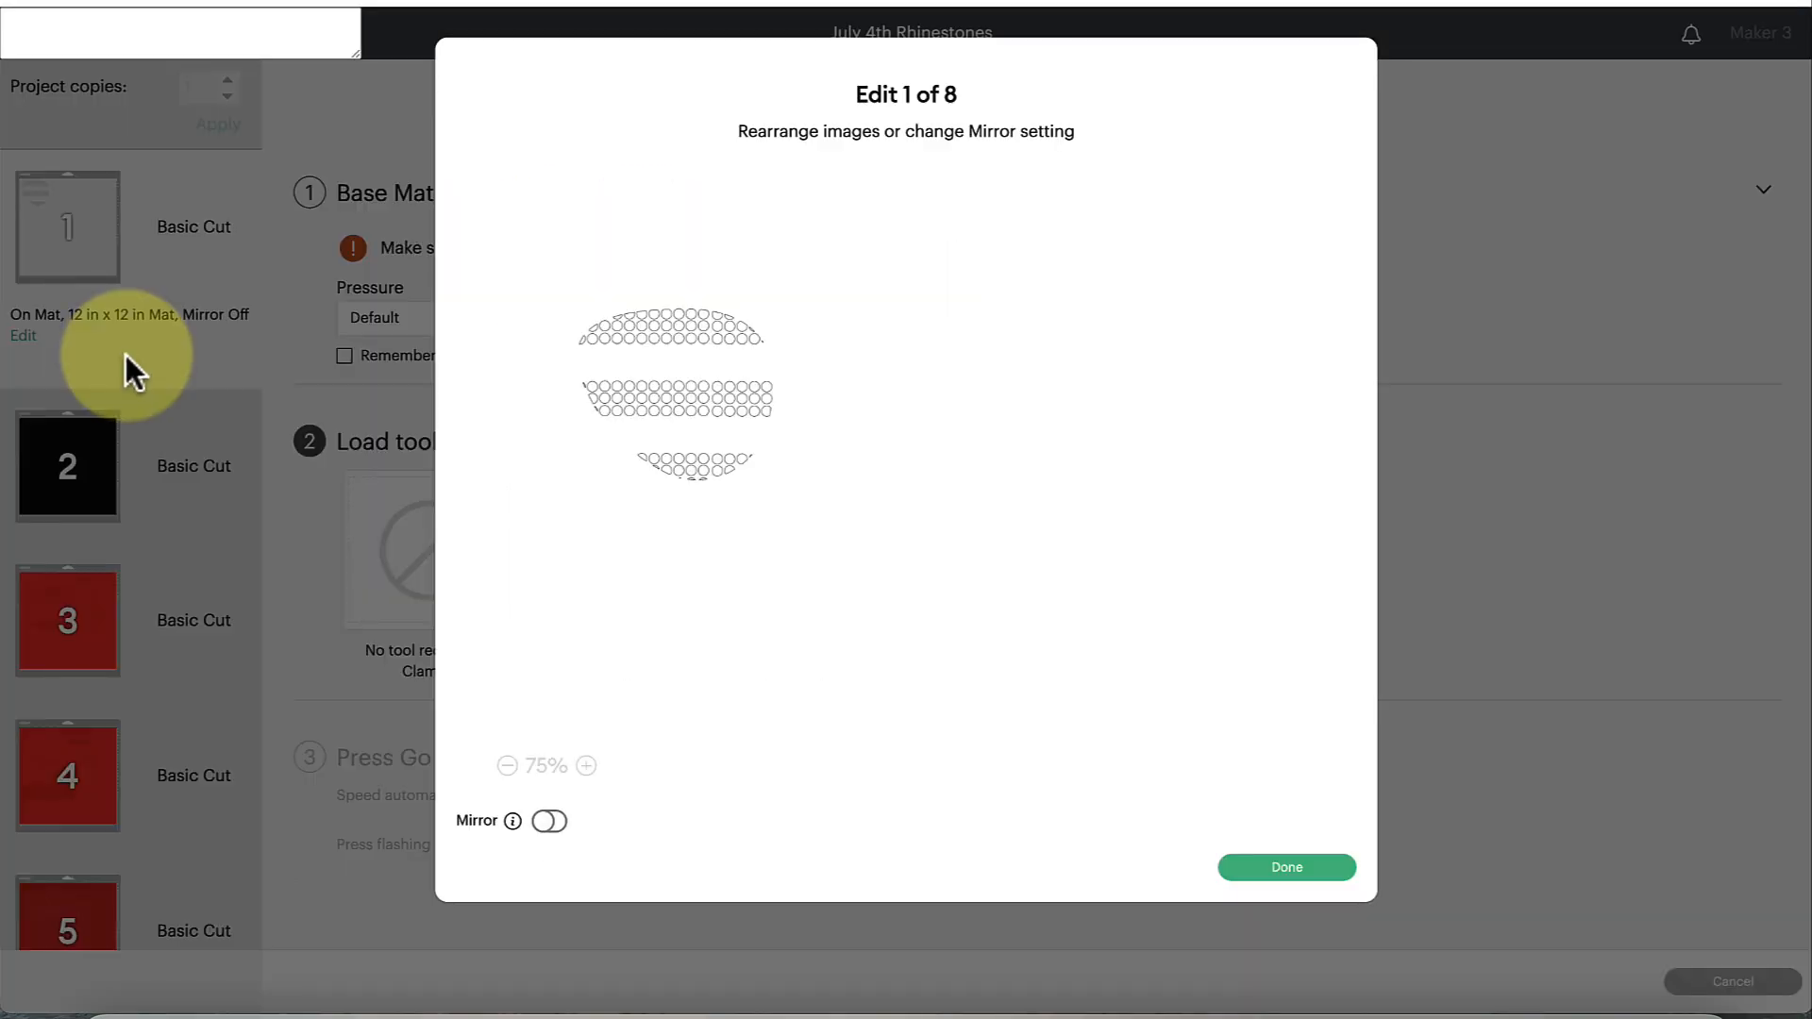
{"action": "left_click", "coordinate": [550, 821]}
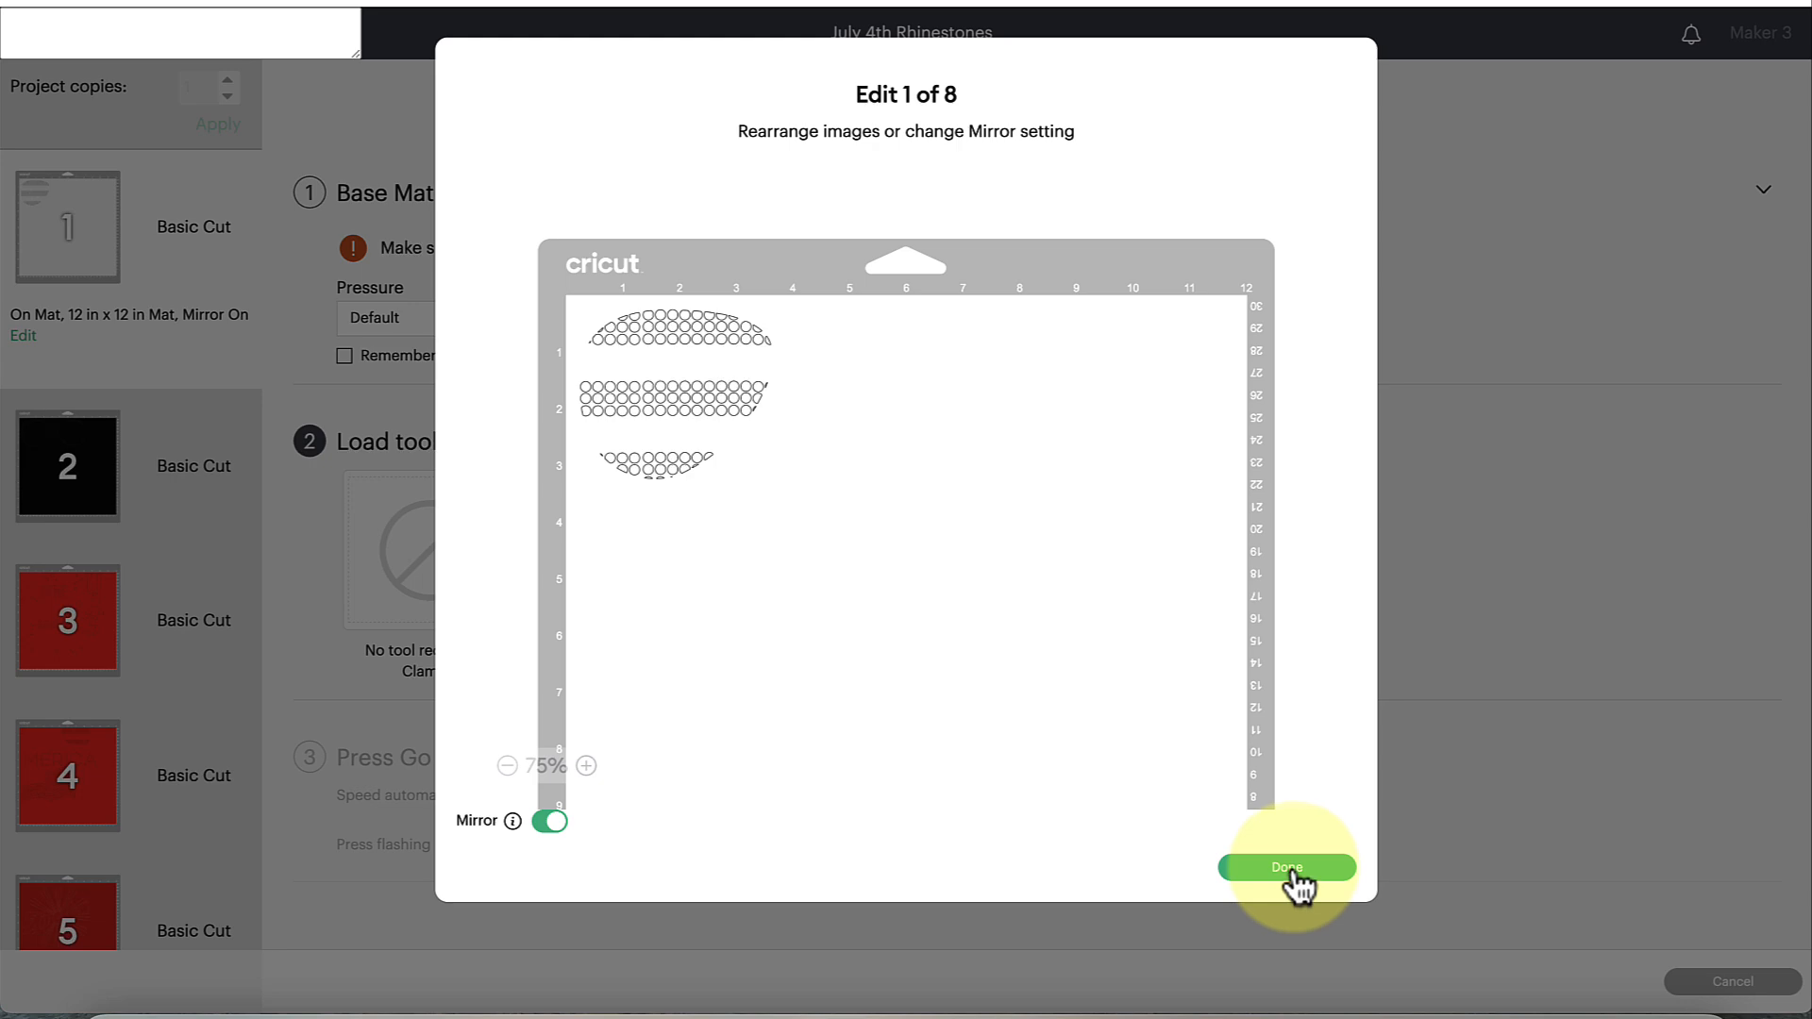
{"action": "left_click", "coordinate": [1293, 875]}
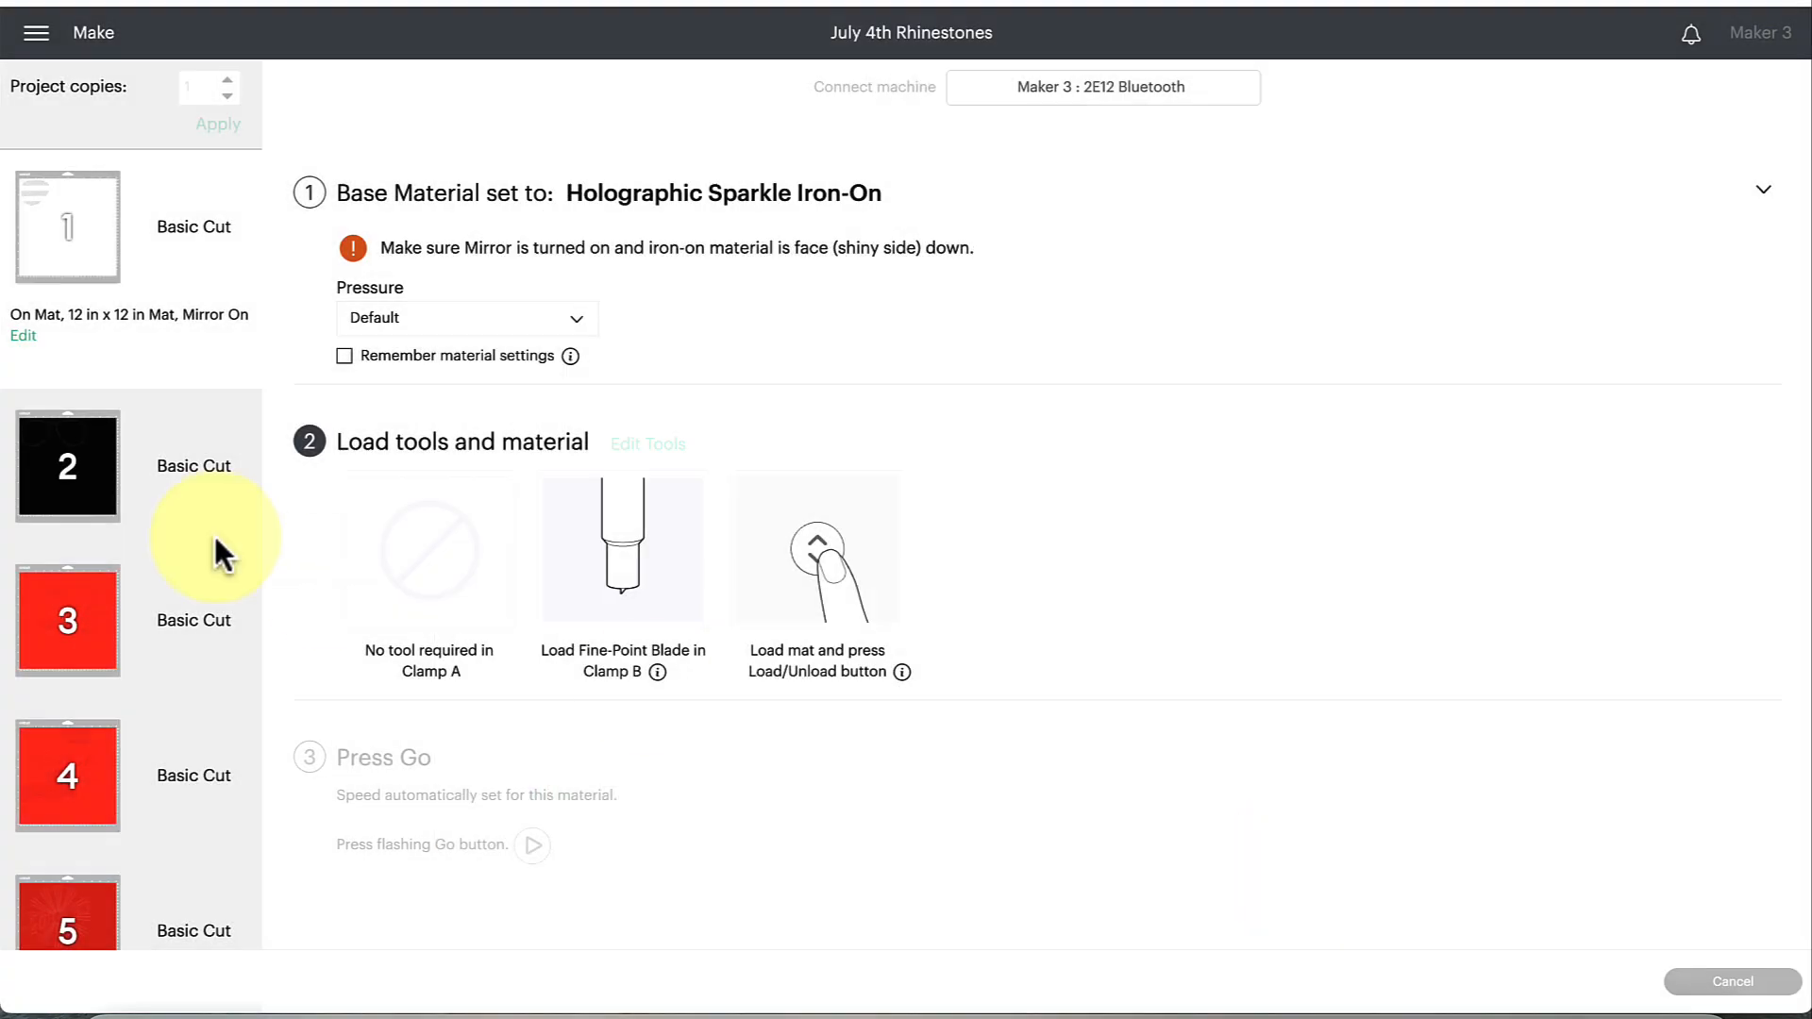
Turn on mirroring for mat 2, which holds the black sunglasses frame.
{"action": "left_click", "coordinate": [27, 484]}
{"action": "left_click", "coordinate": [23, 499]}
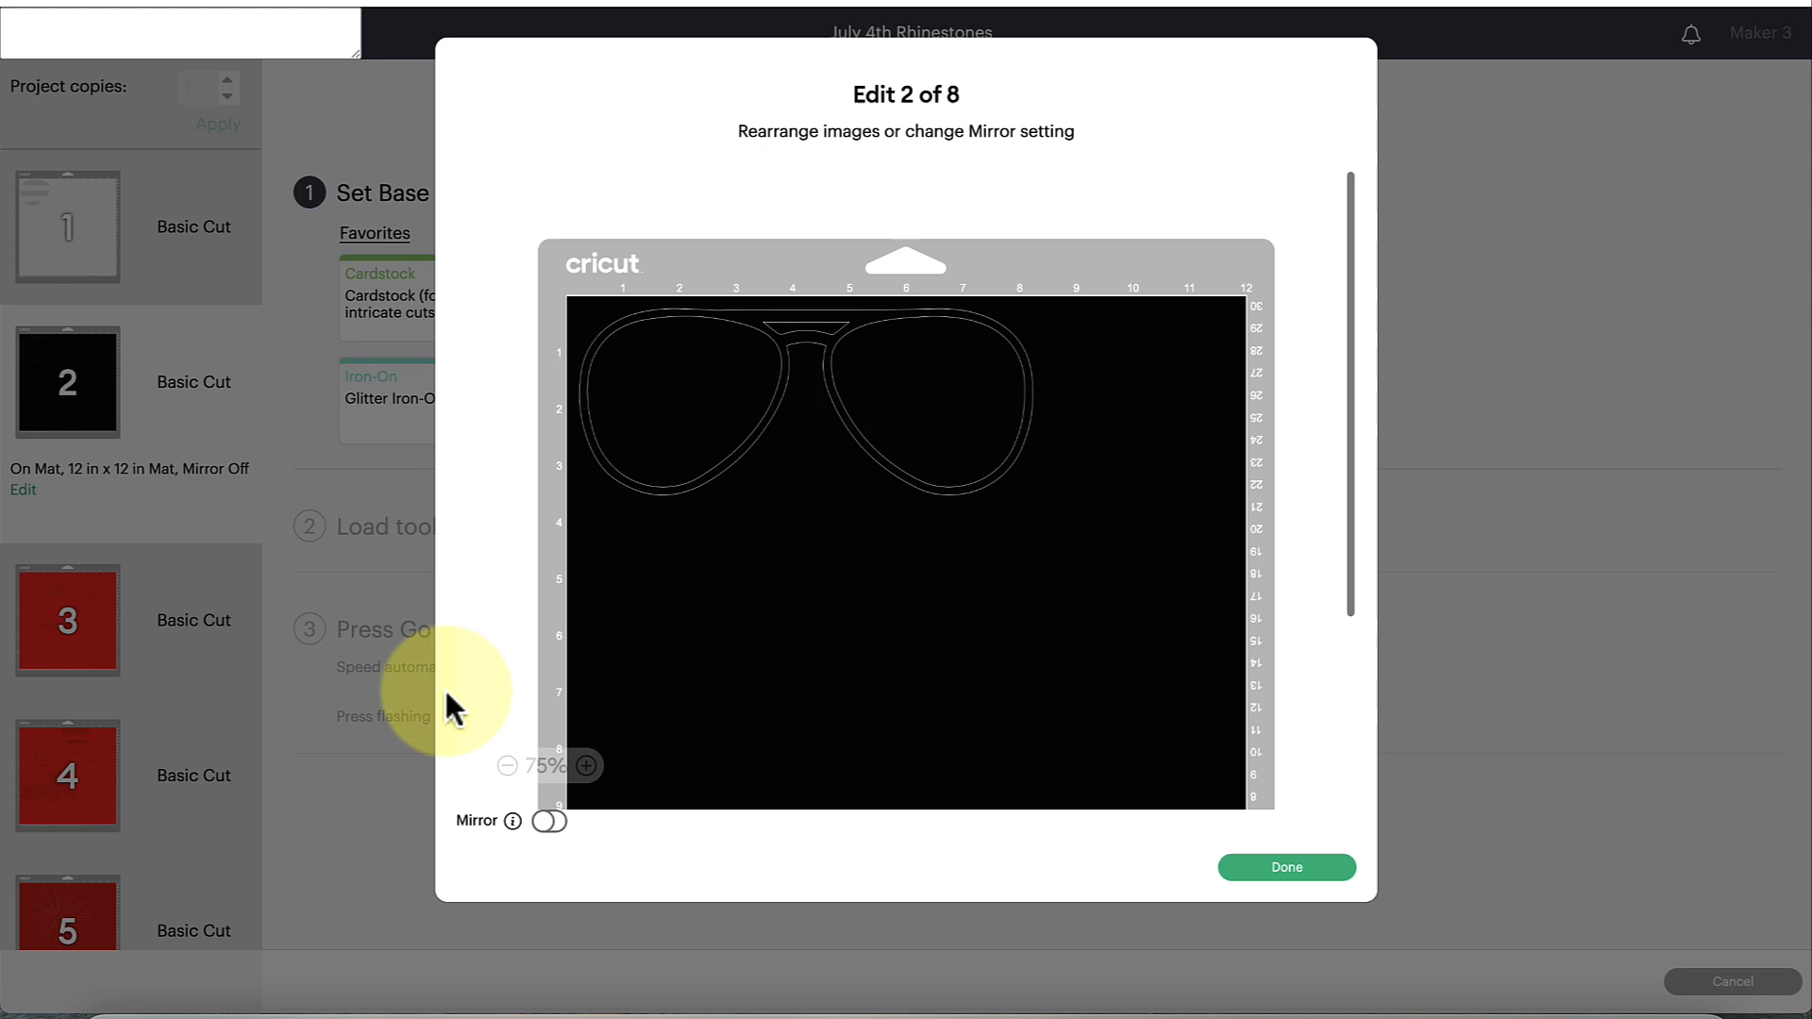
{"action": "left_click", "coordinate": [550, 821]}
{"action": "left_click", "coordinate": [1274, 870]}
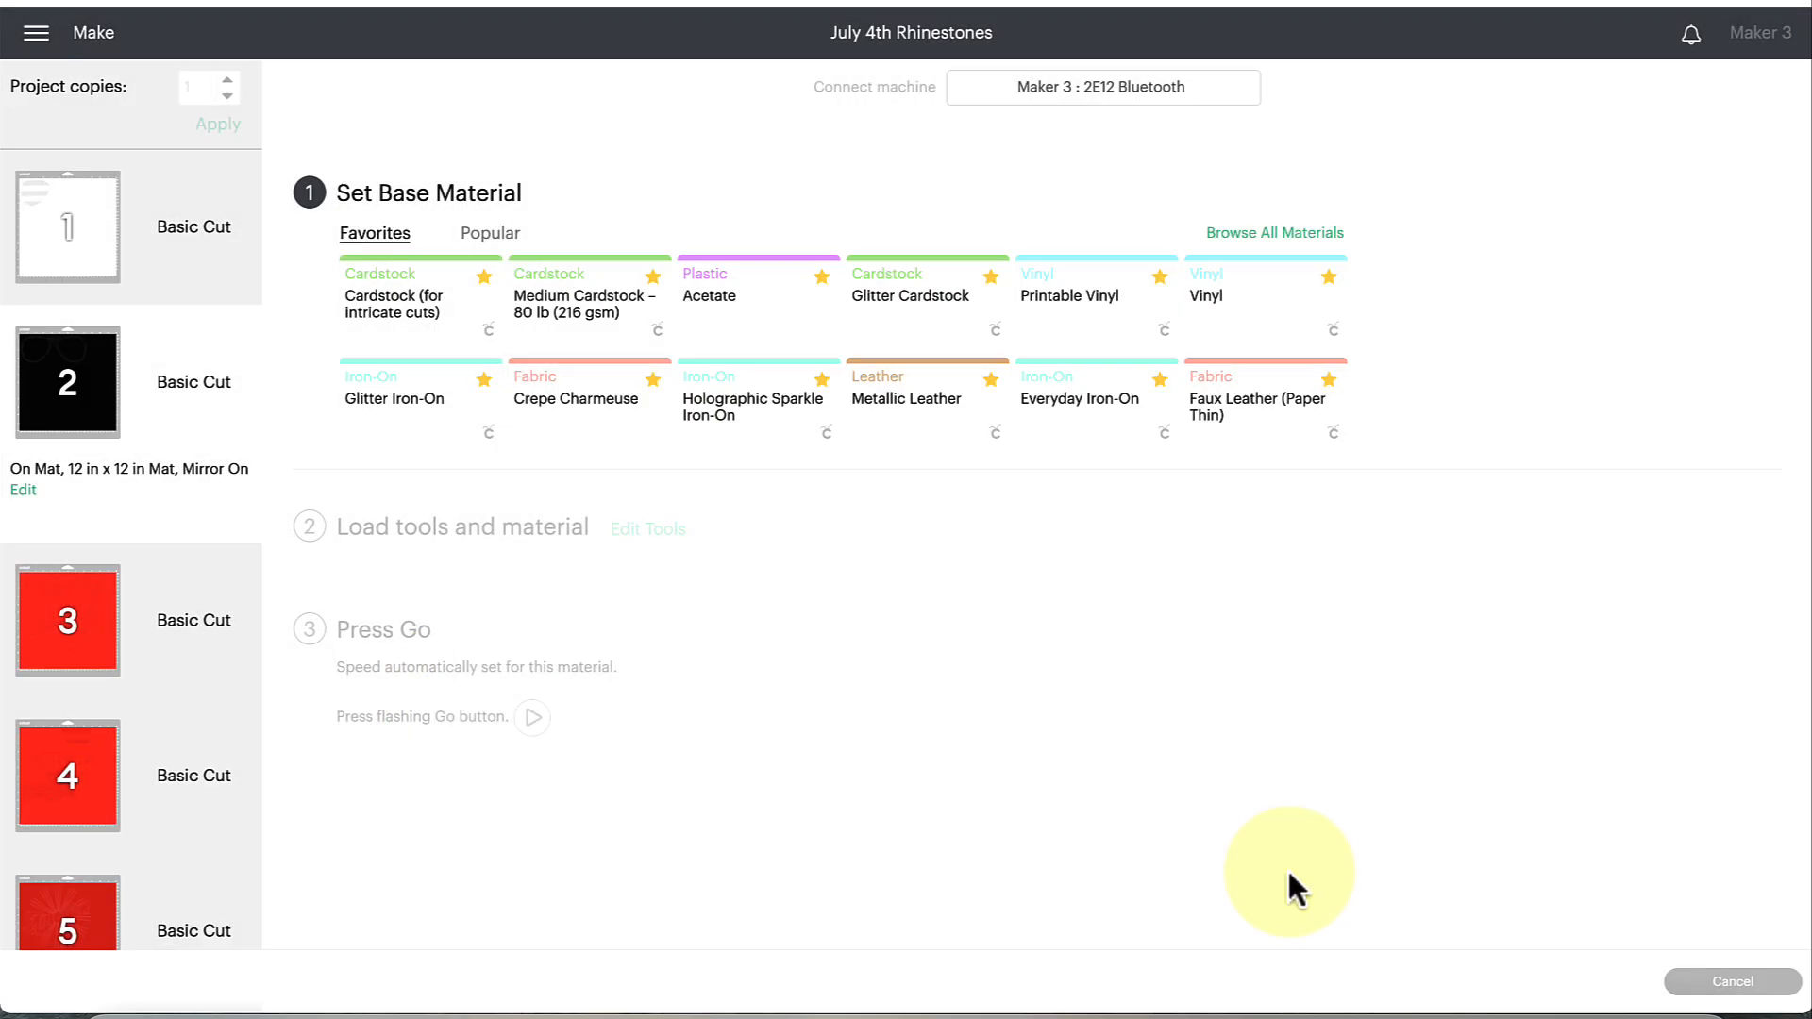
Return to mat 1 and set its base material to Holographic Sparkle Iron-On with More pressure.
{"action": "left_click", "coordinate": [40, 215]}
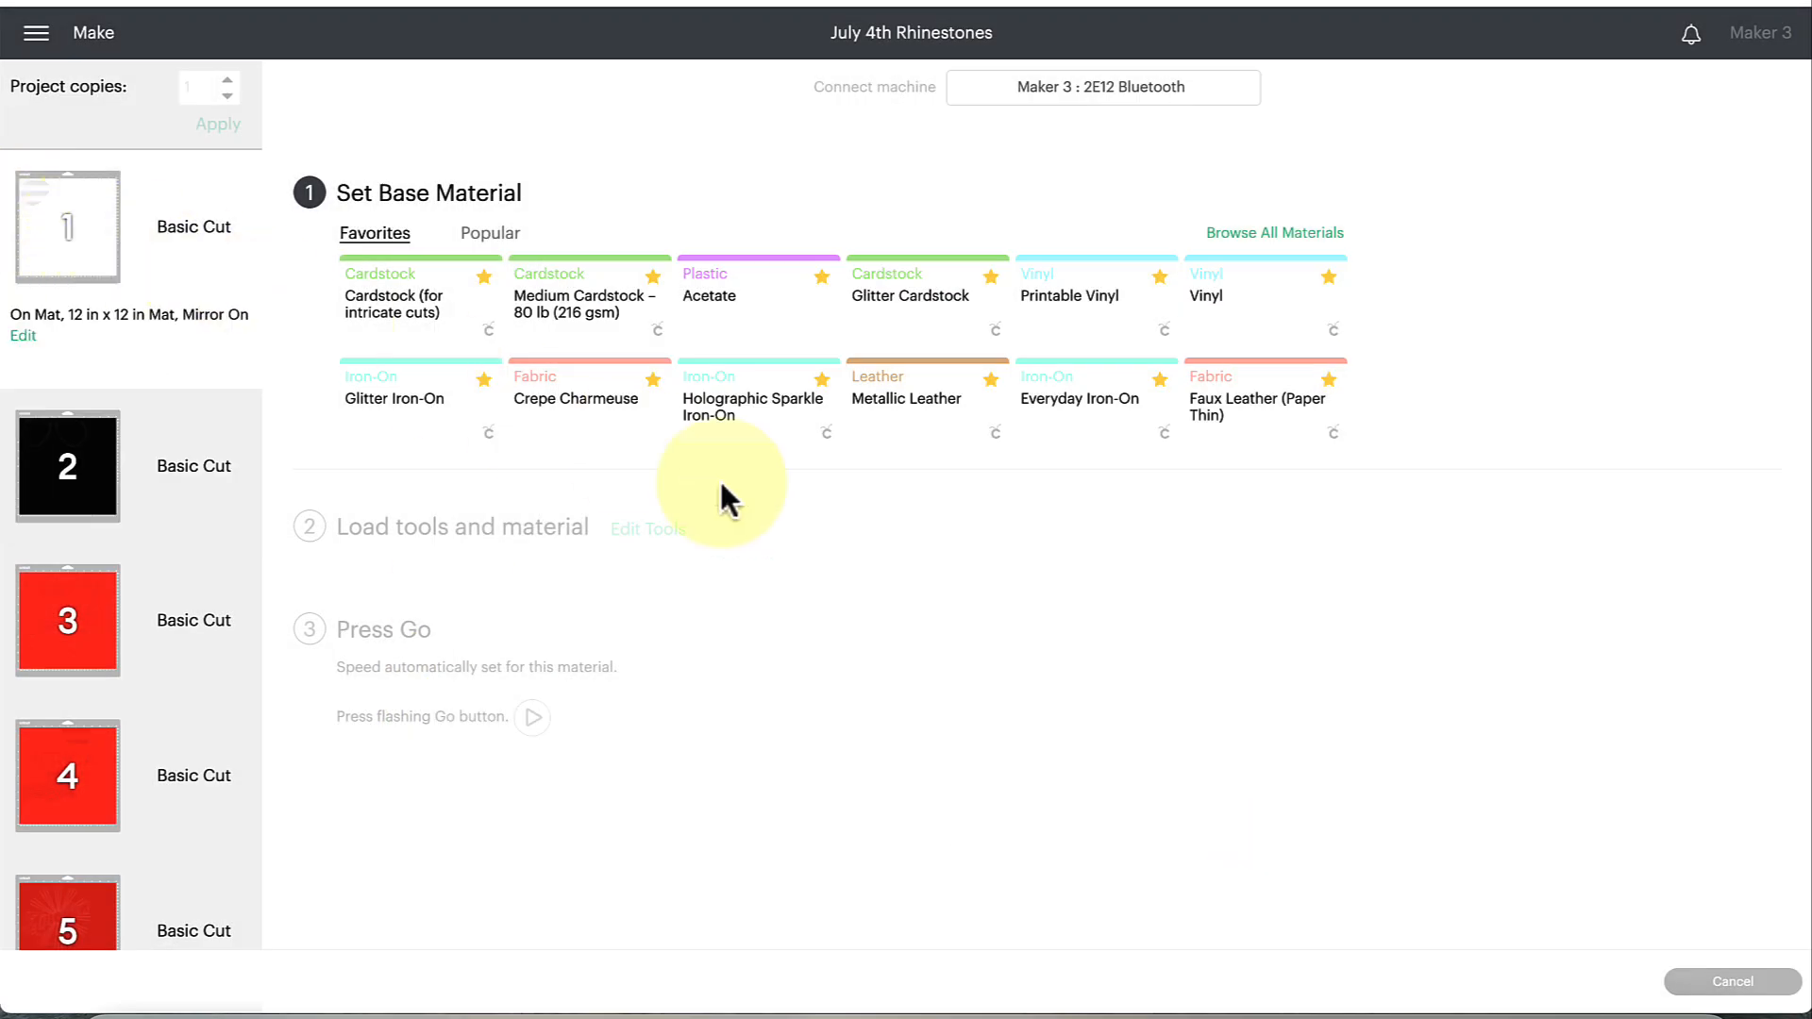
{"action": "left_click", "coordinate": [755, 446]}
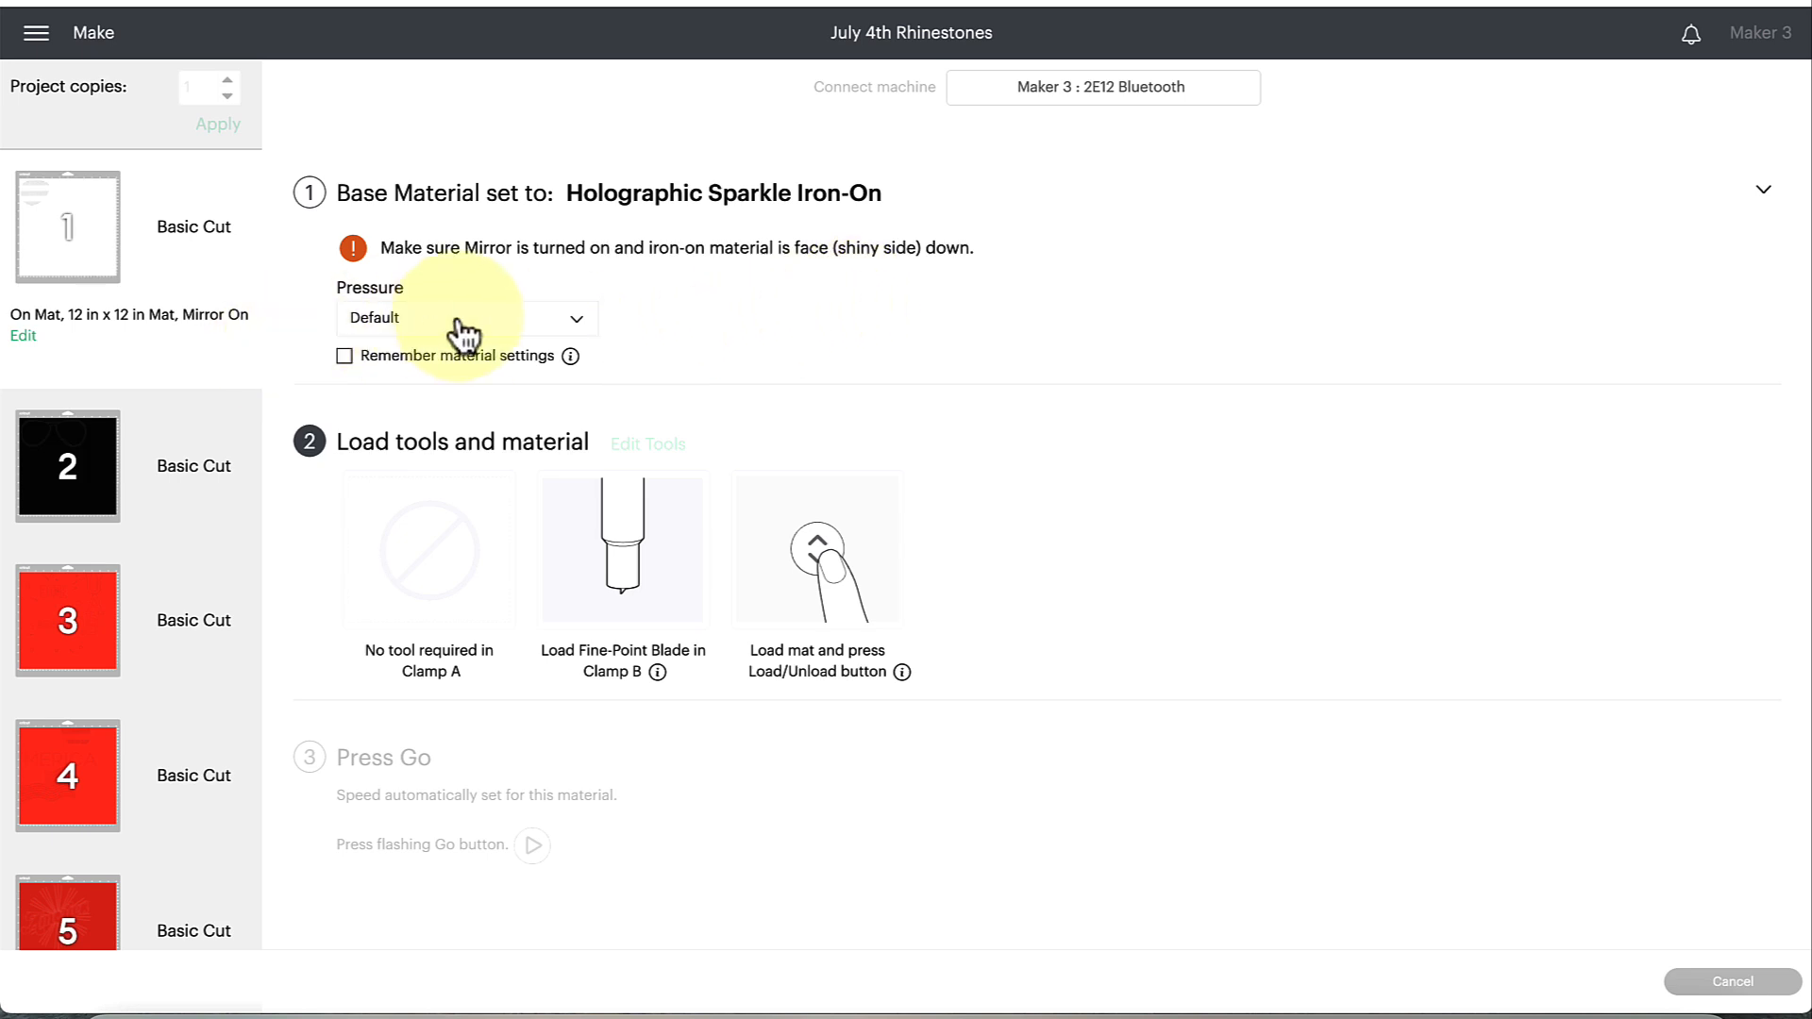
{"action": "left_click", "coordinate": [406, 330]}
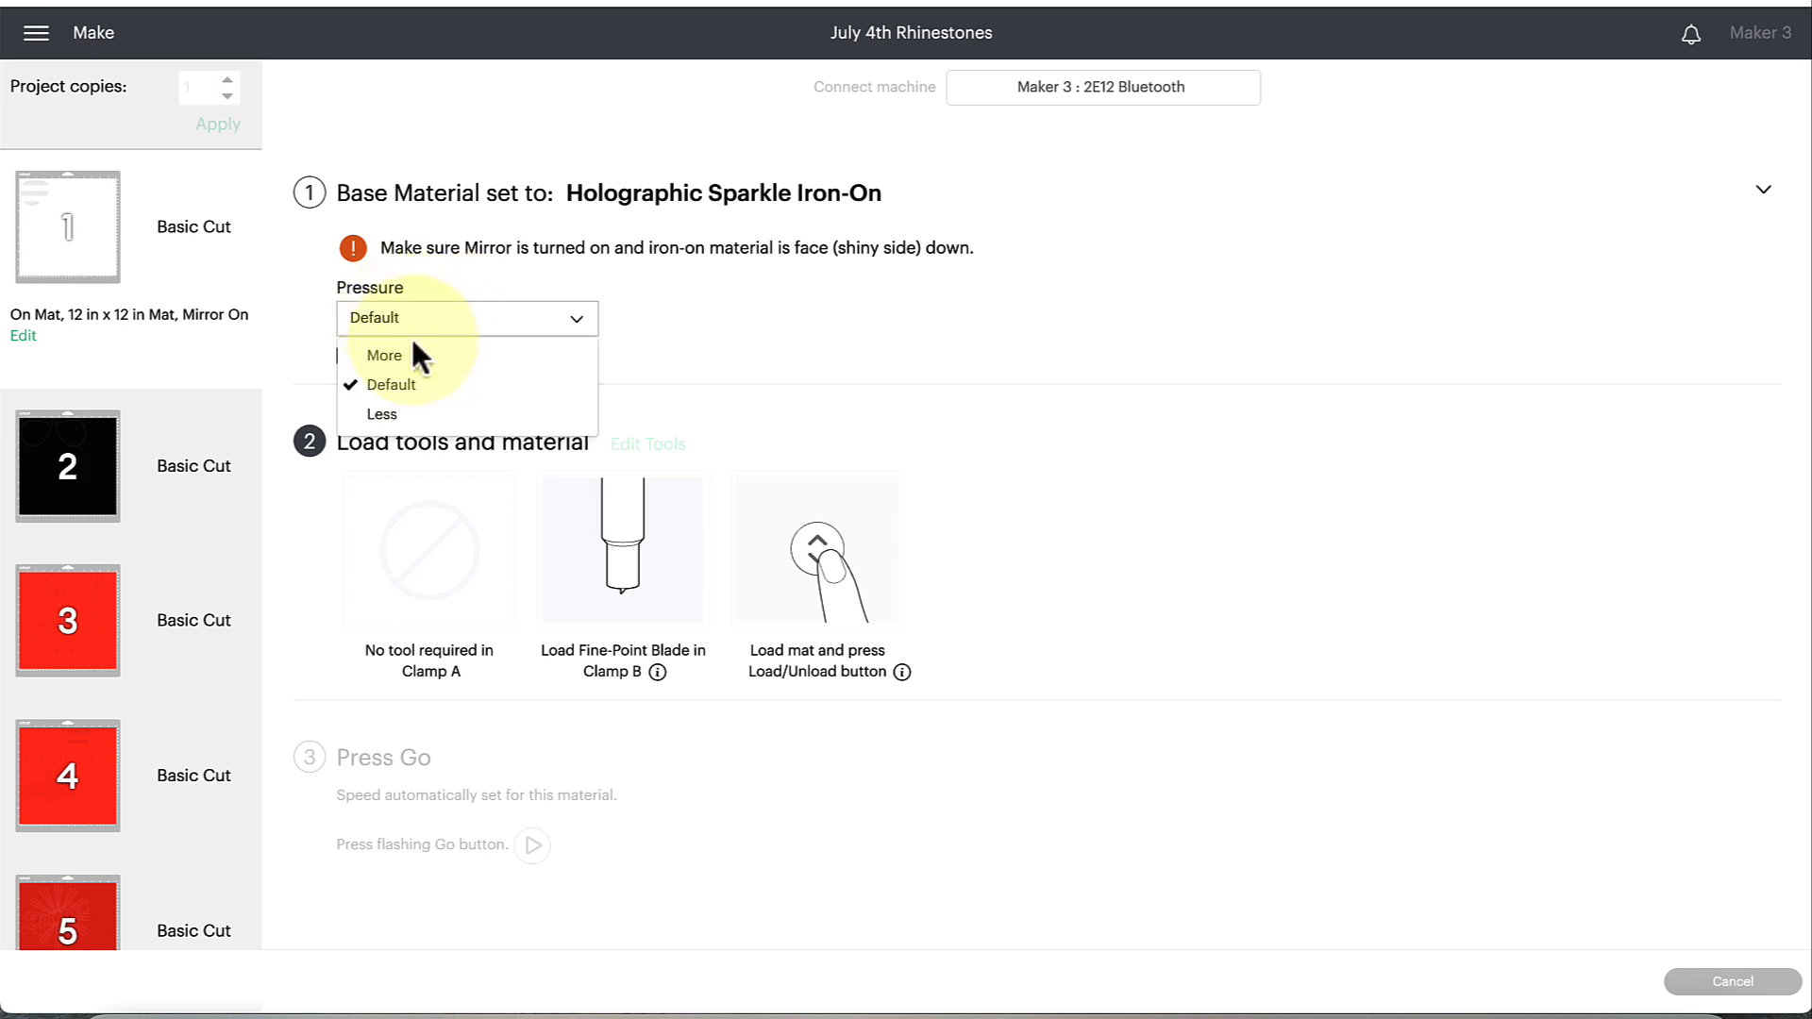
{"action": "left_click", "coordinate": [418, 354]}
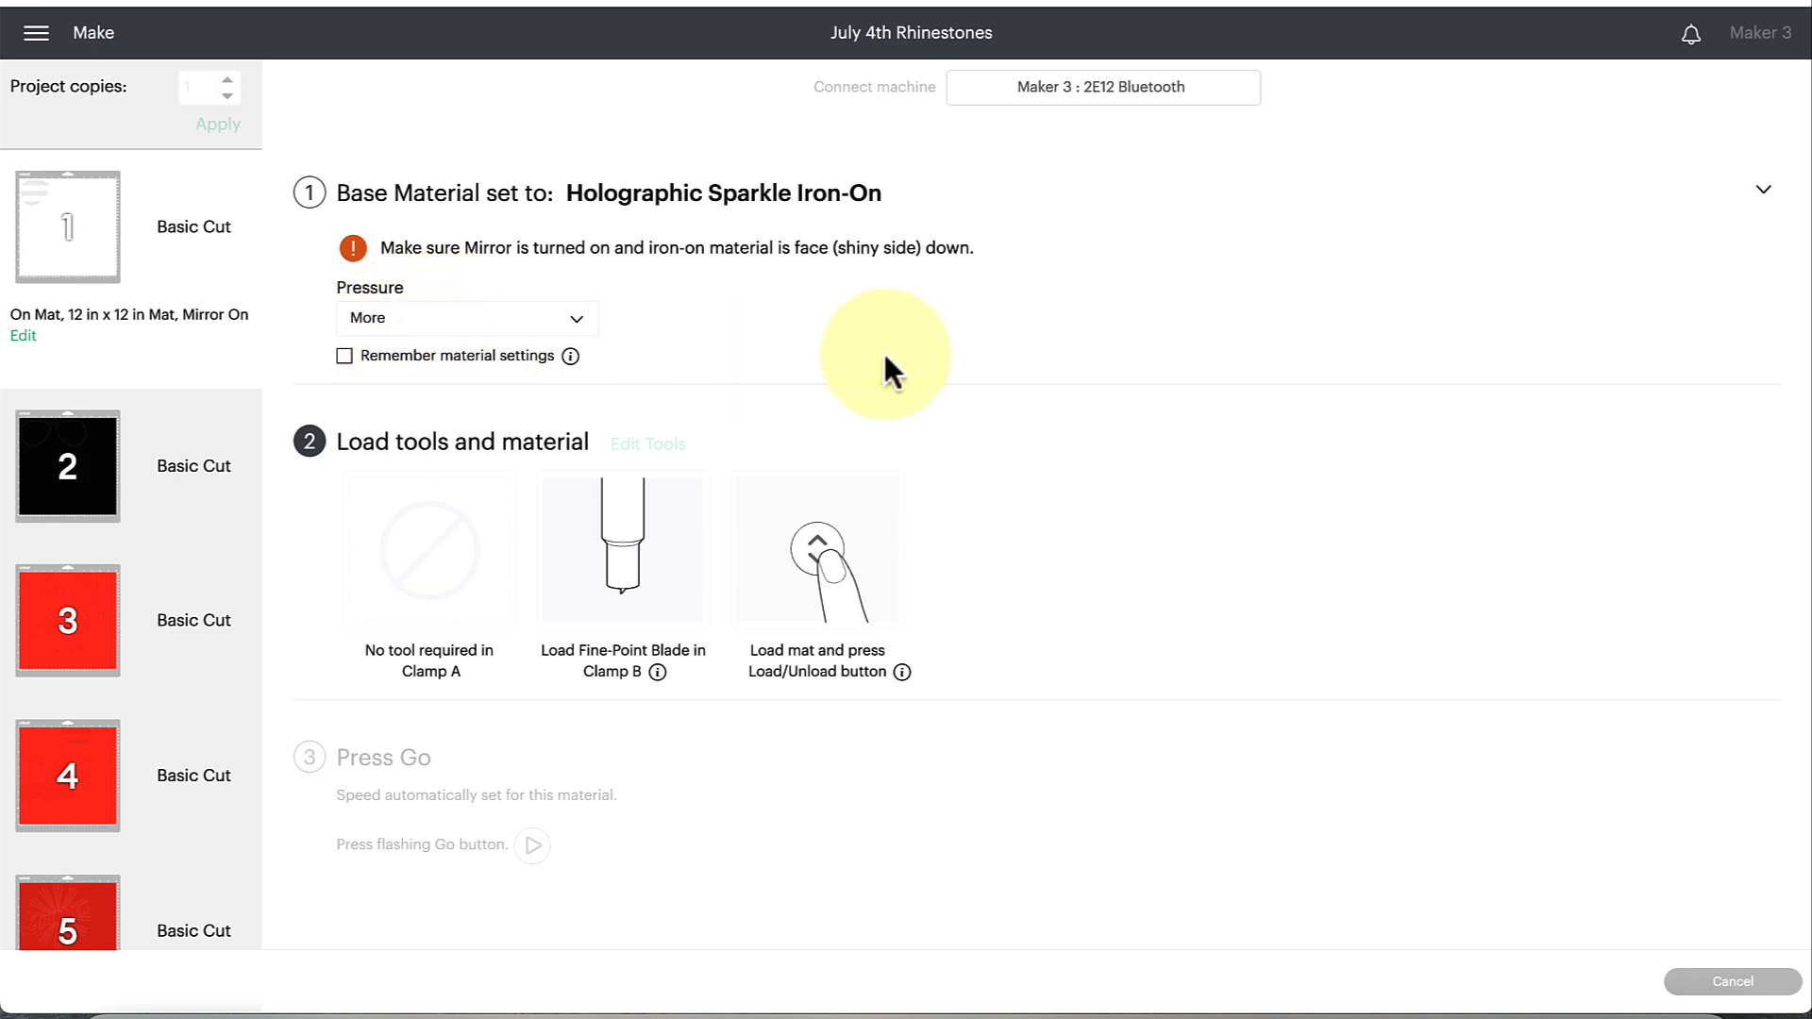